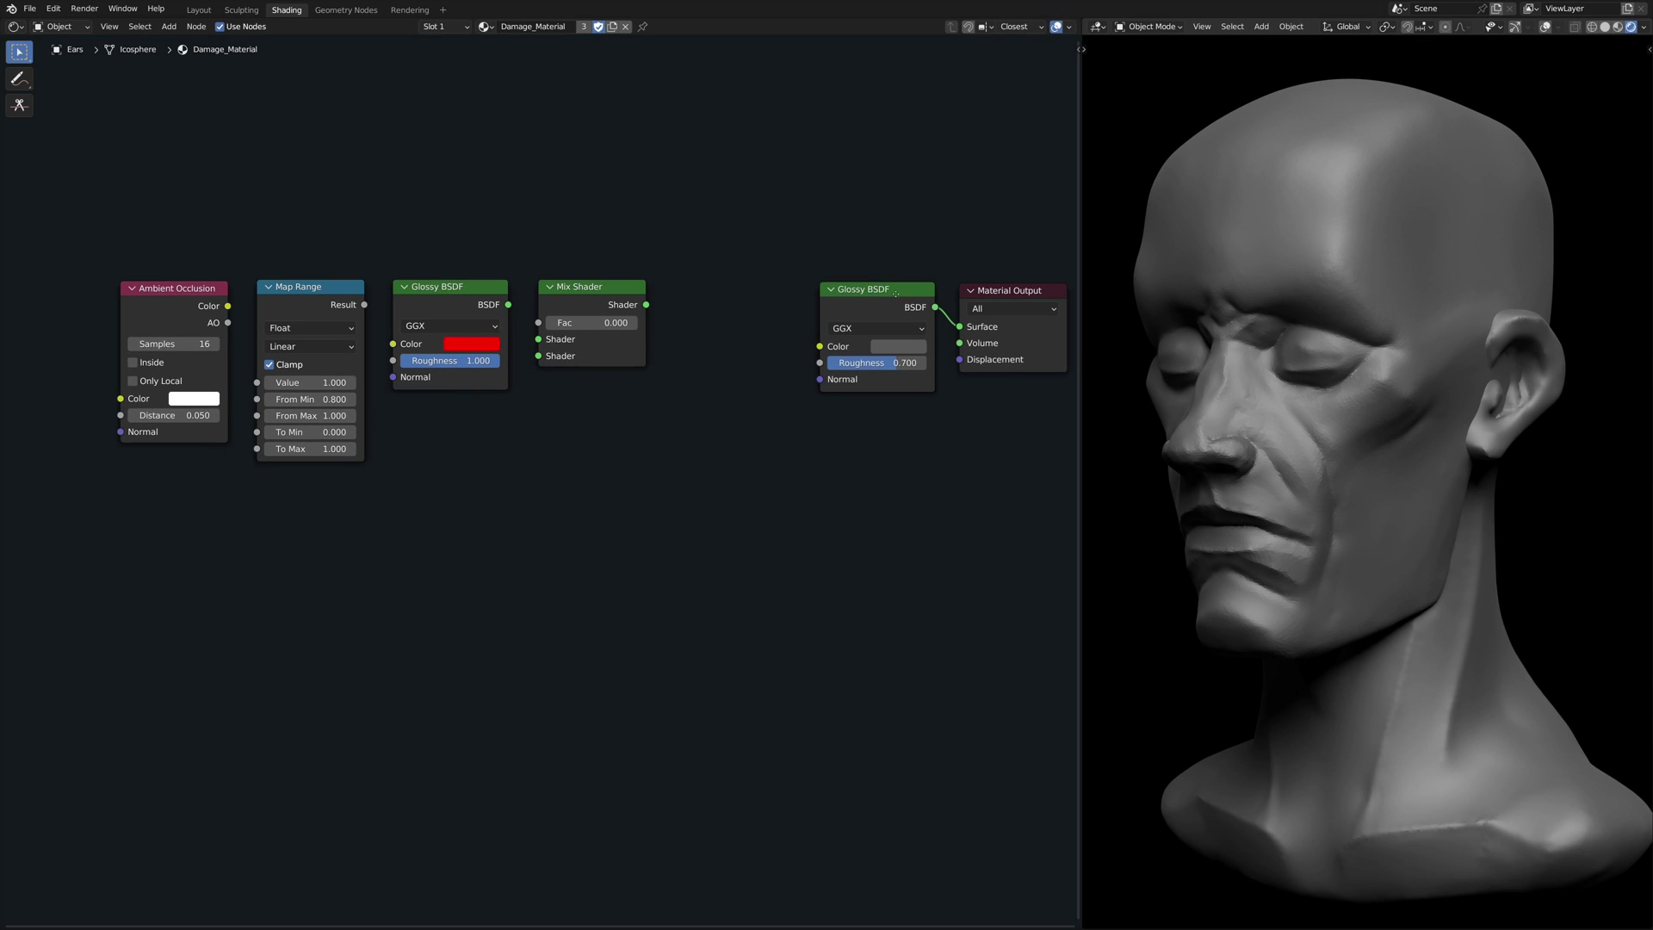
Step: Arrange the damage nodes into a tidy row
drag(895, 293, 742, 498)
drag(594, 287, 872, 289)
drag(457, 287, 726, 371)
drag(310, 286, 574, 290)
mouse_move(204, 287)
mouse_down()
mouse_move(457, 290)
mouse_move(521, 385)
mouse_up()
Step: Link AO through Map Range into the Mix Shader factor, mix to Surface, and lower From Min to 0.800
drag(628, 307, 817, 325)
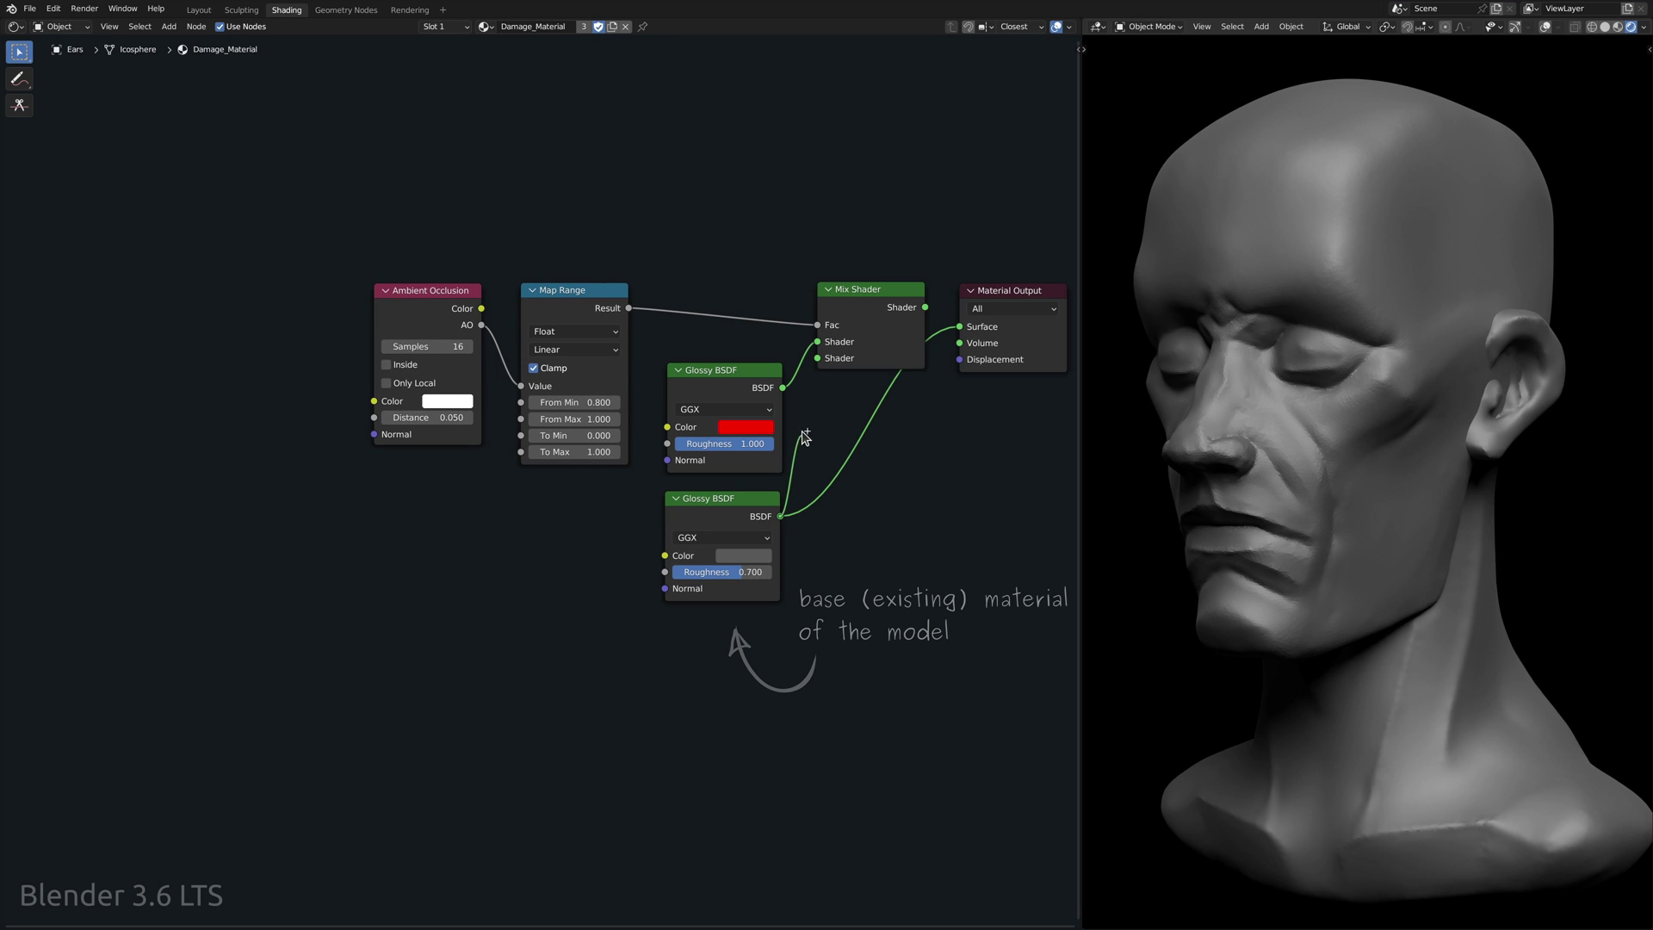
drag(925, 307, 959, 326)
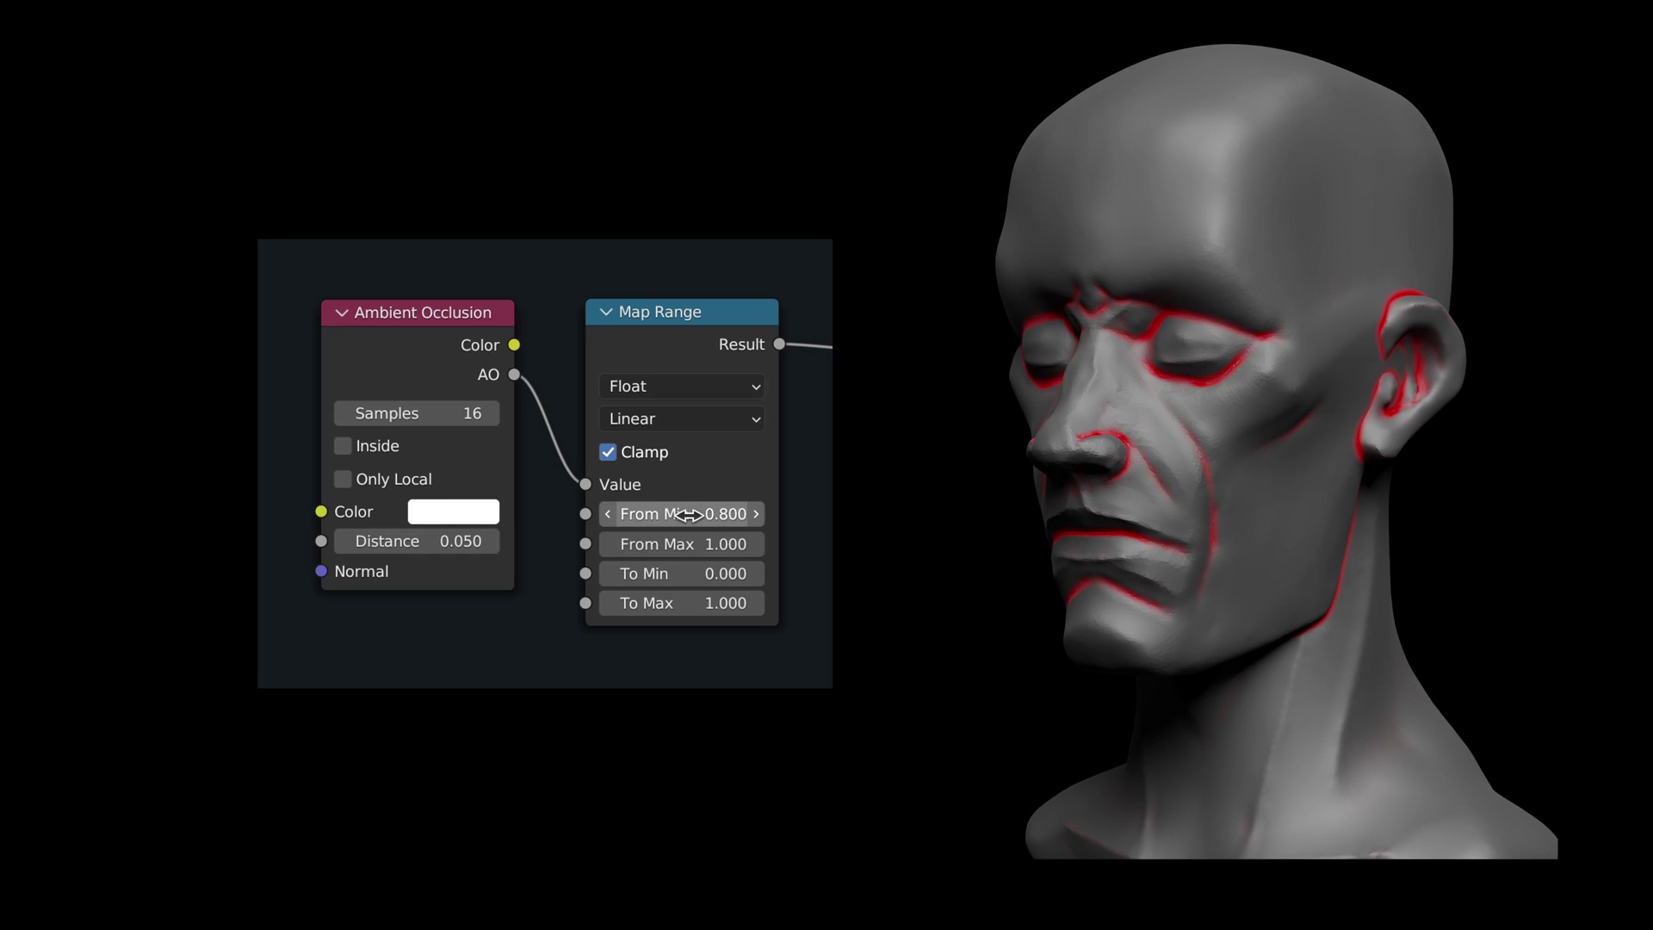
mouse_move(680, 514)
mouse_down()
mouse_move(603, 514)
mouse_move(677, 514)
mouse_up()
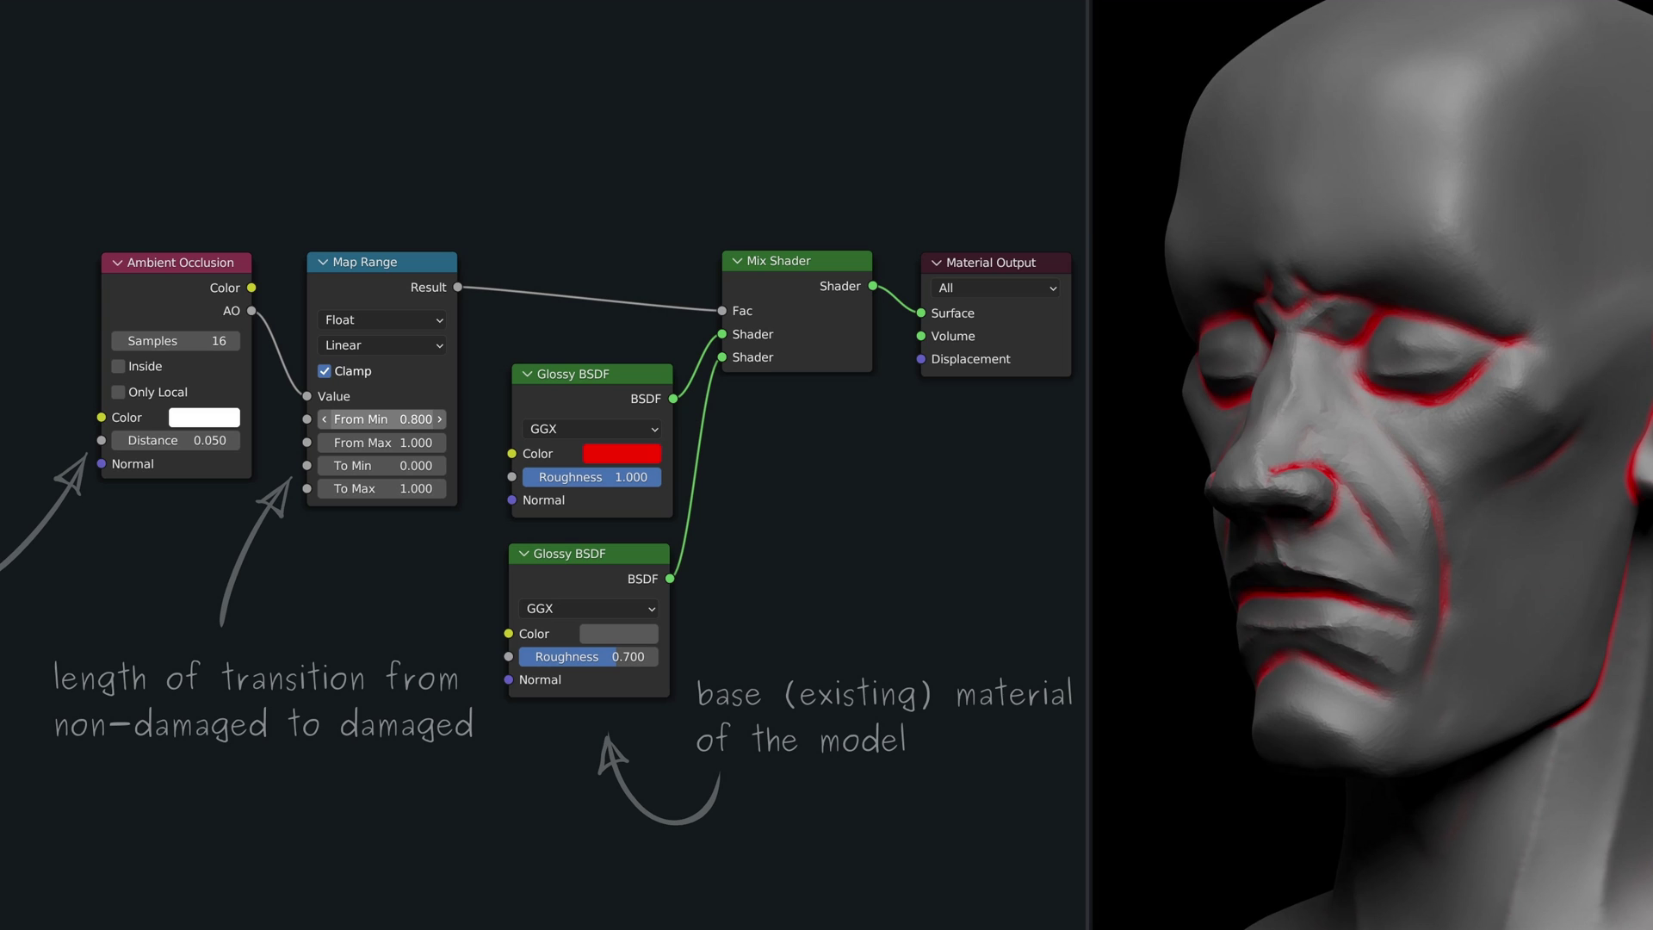
click(627, 457)
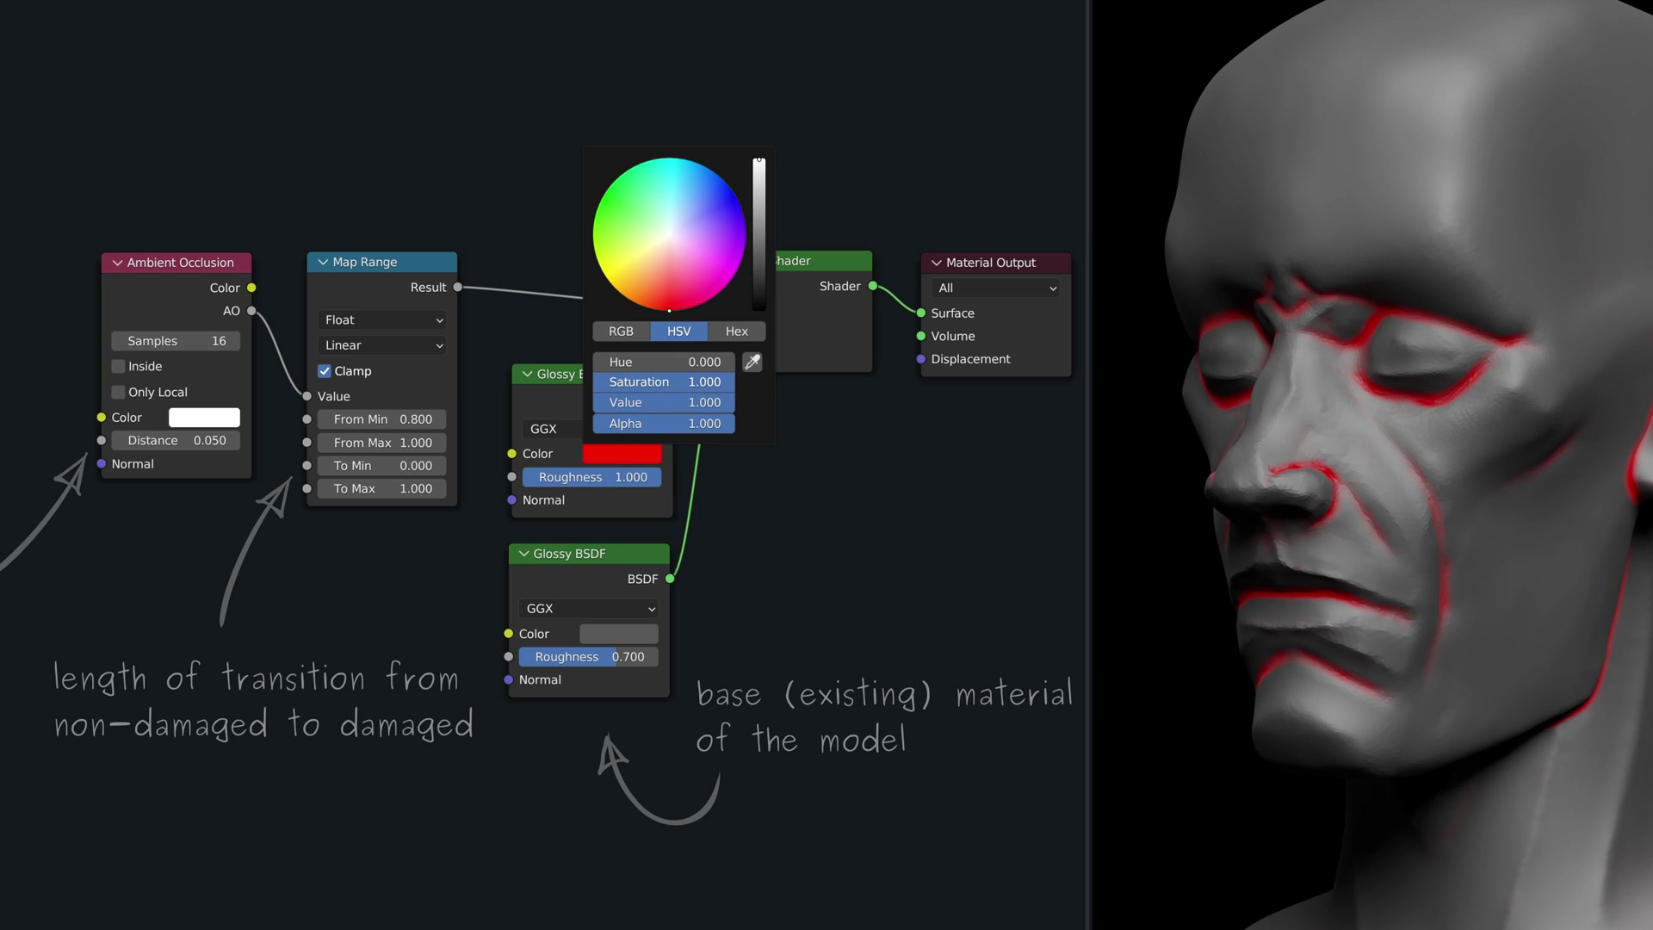
mouse_move(669, 310)
mouse_down()
mouse_move(669, 234)
mouse_move(669, 310)
mouse_up()
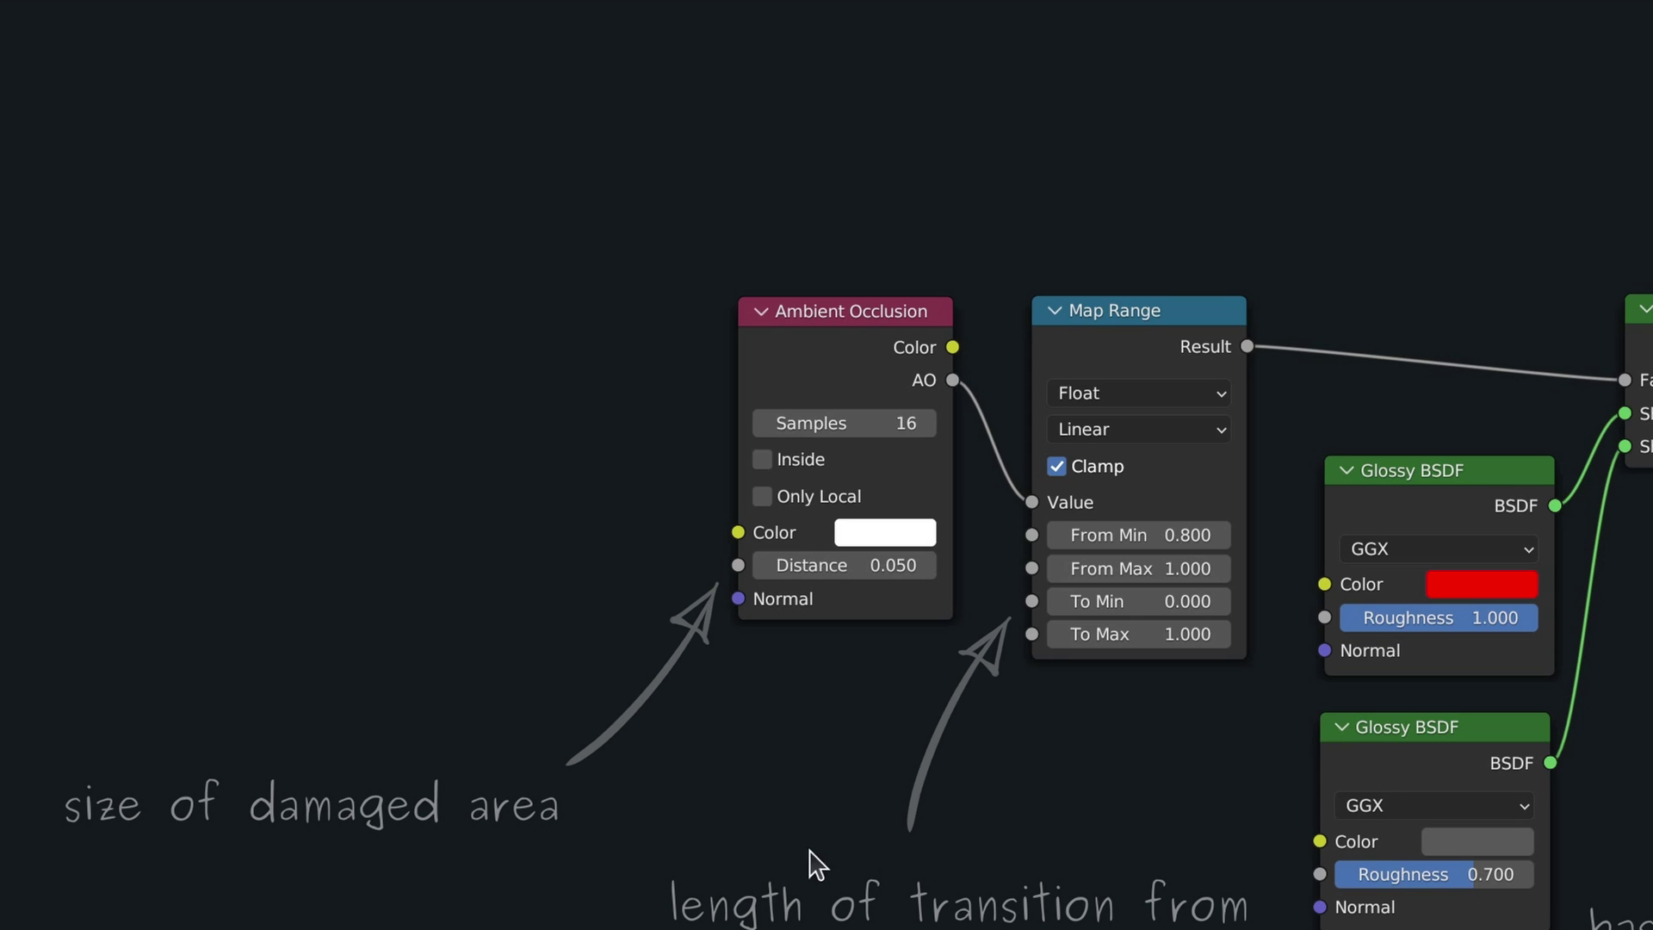
Step: Add a Noise Texture node and a Map Range node
key(shift+a)
text(noise texture)
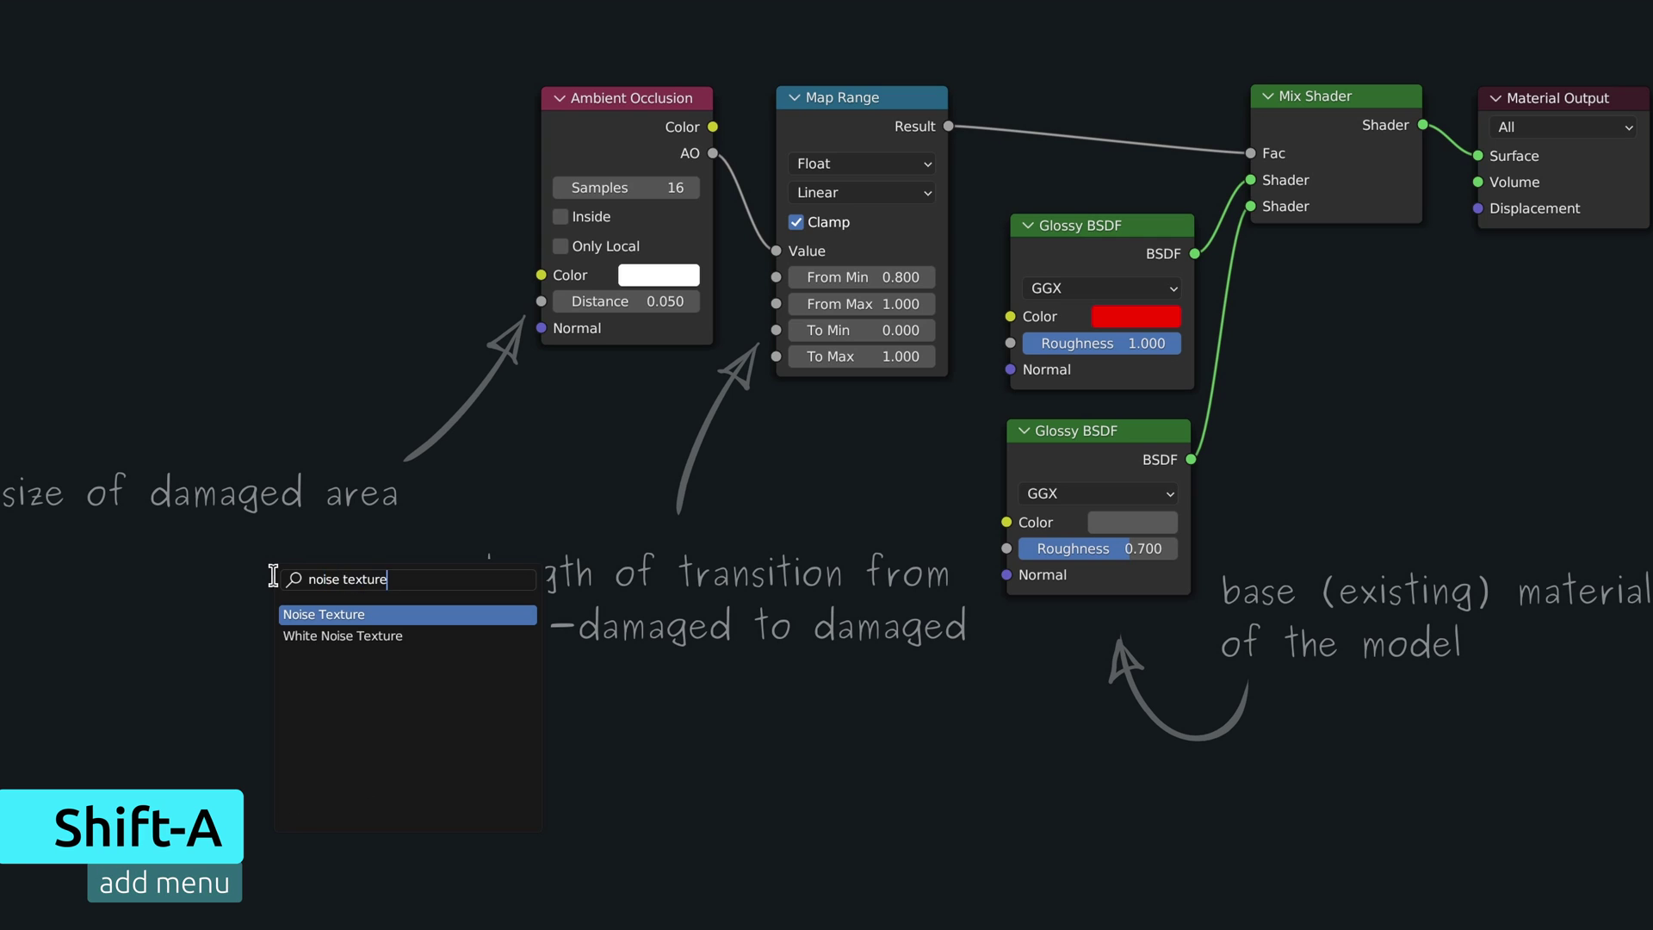
key(Return)
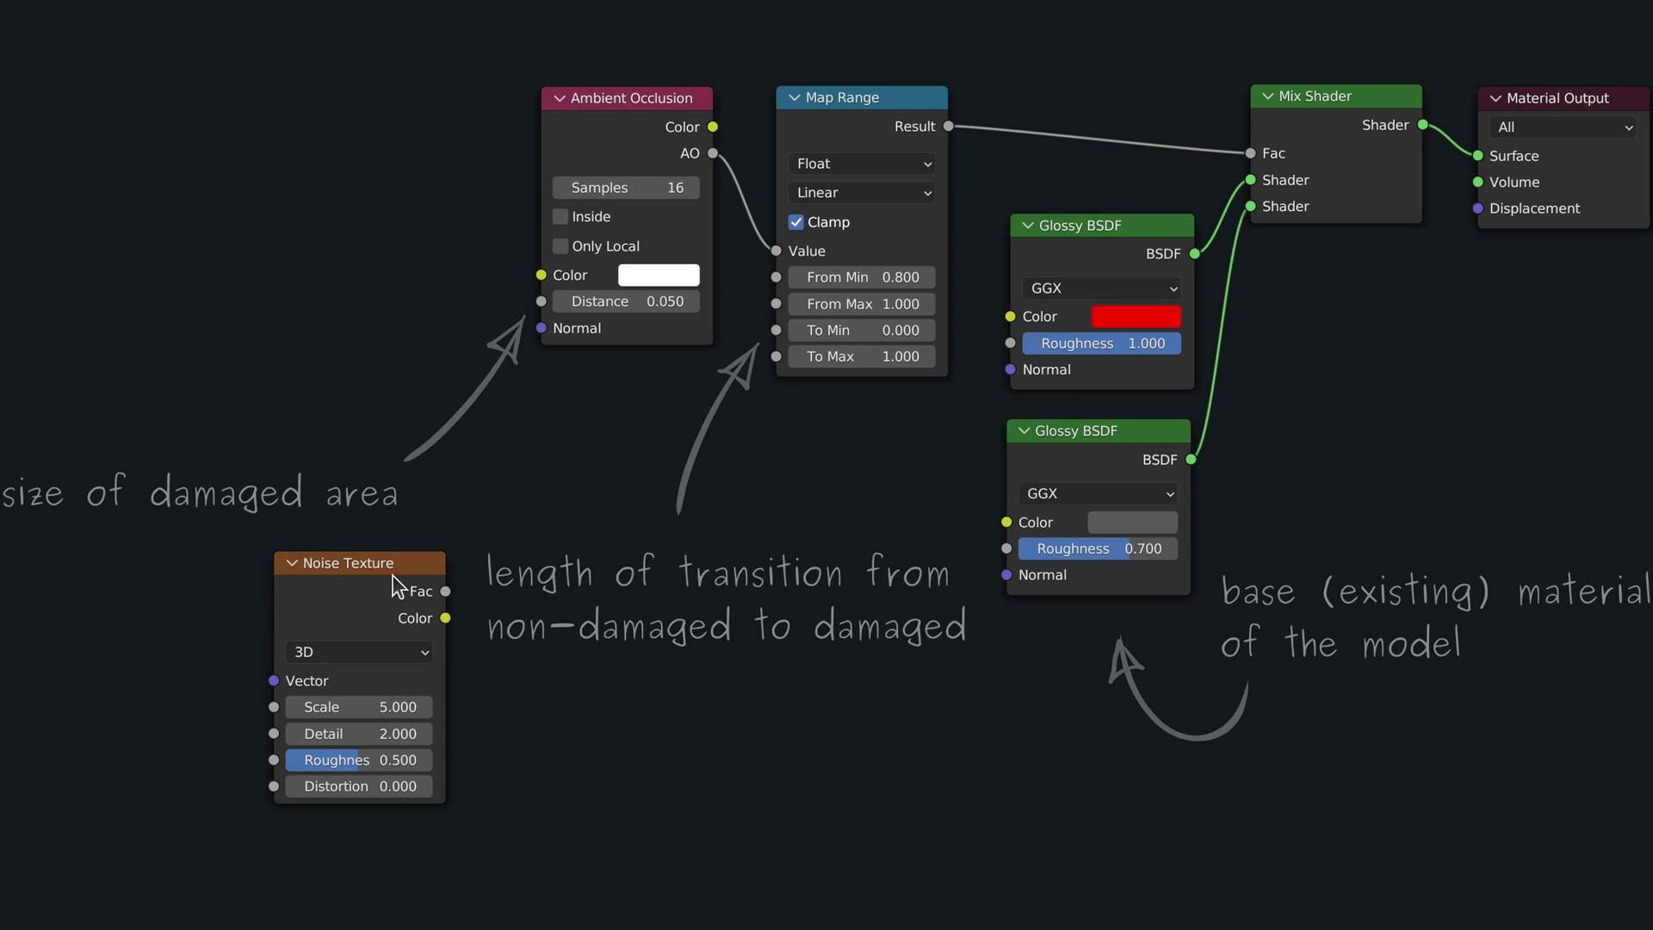
key(shift+a)
click(515, 575)
text(map range)
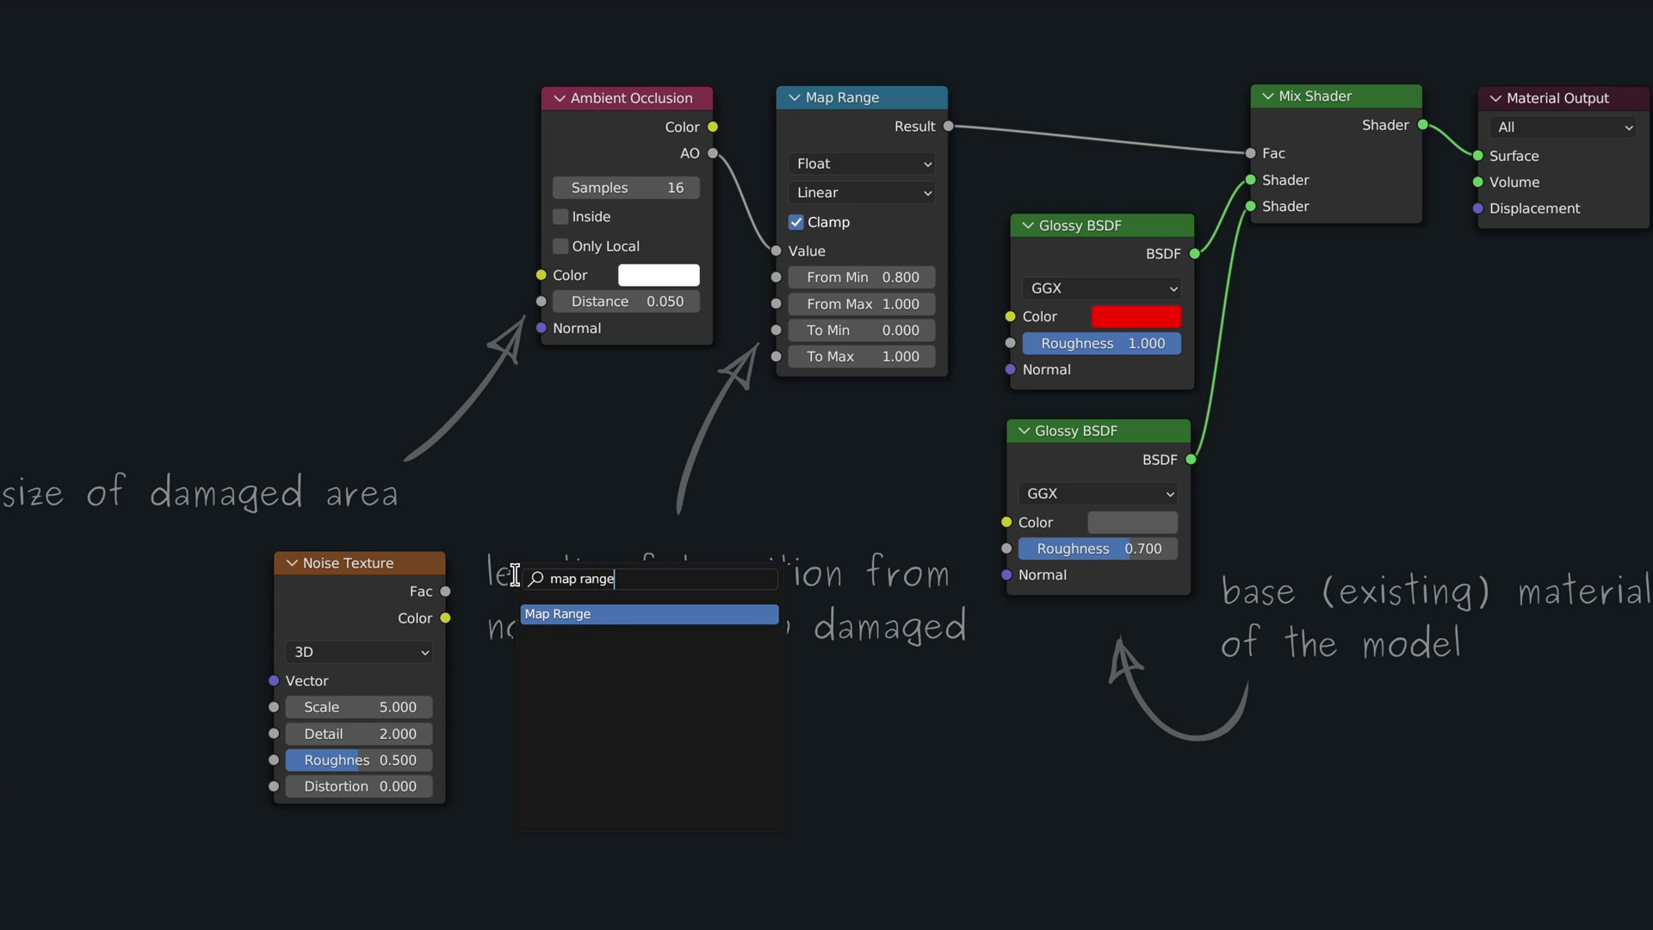
key(Return)
Step: Set noise Scale 10 and Detail 4, and remap To Min -0.1 and To Max 0.2
click(361, 707)
text(10)
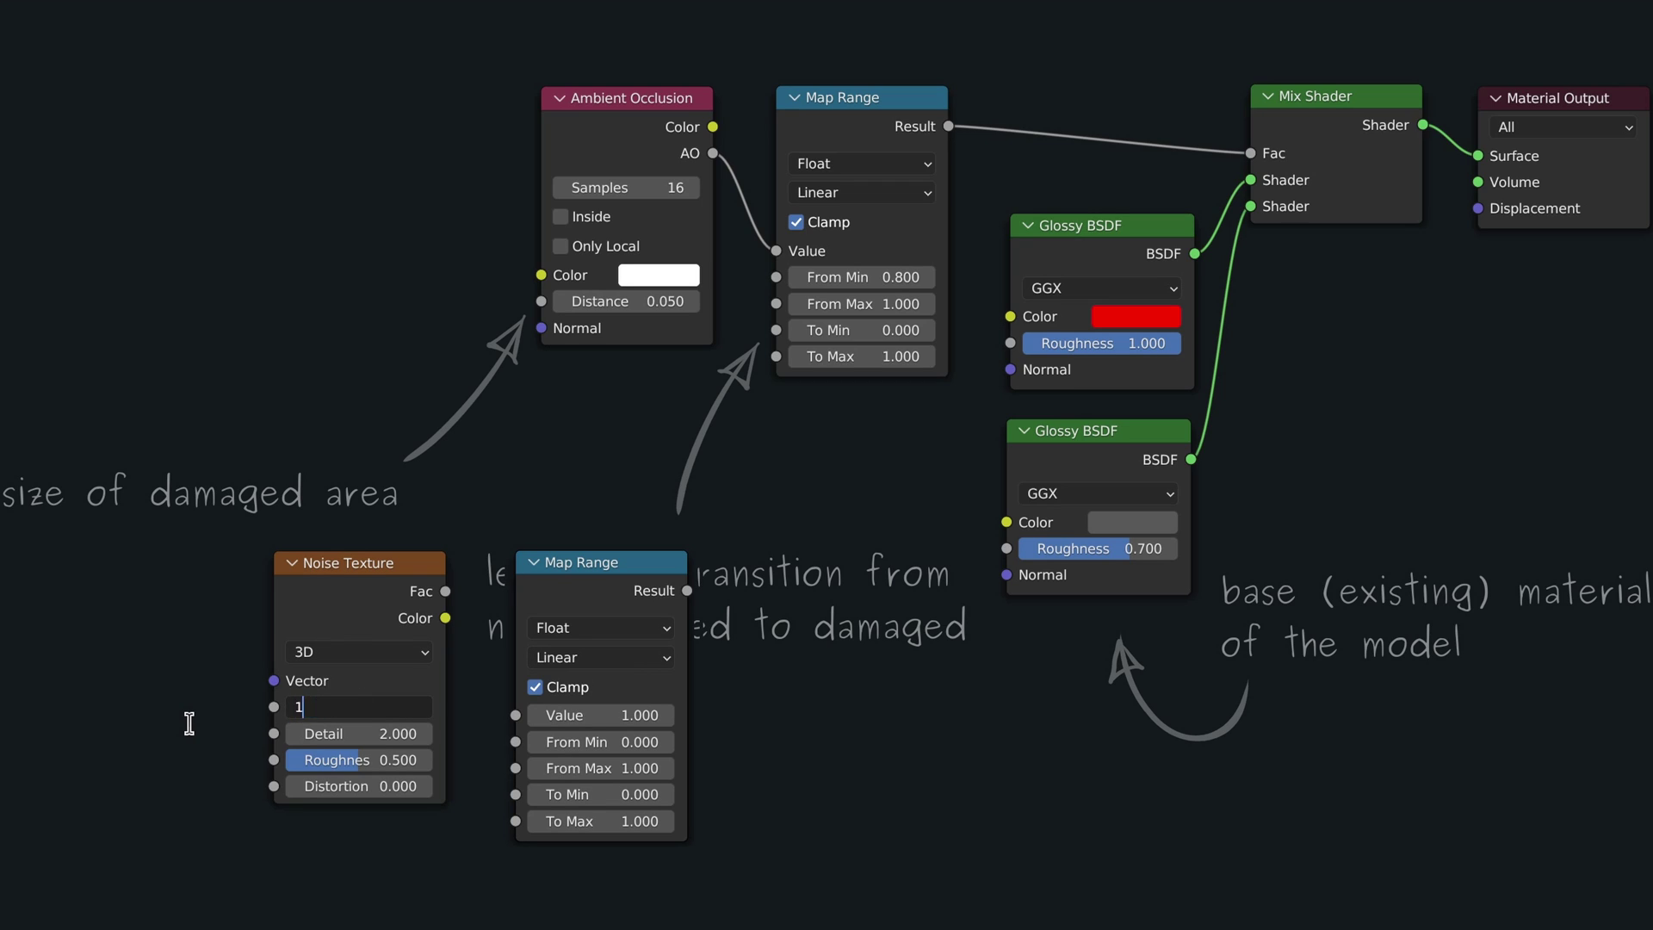
key(Tab)
text(4)
click(603, 793)
text(-0.1)
key(Tab)
text(0.2)
key(Return)
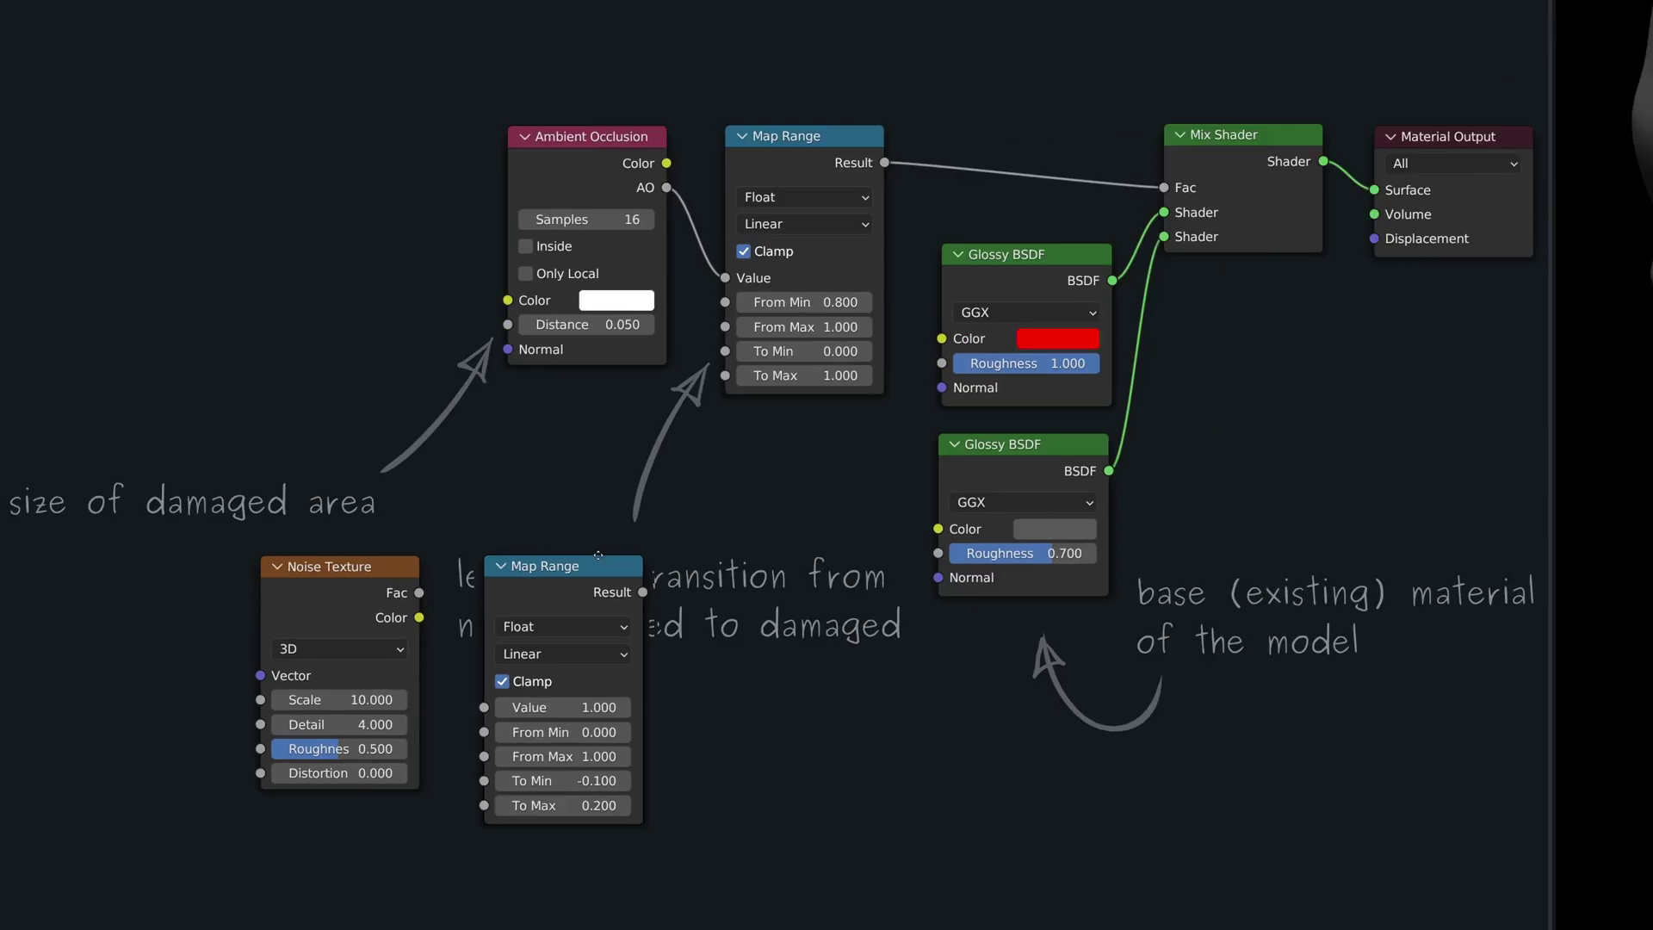
Step: Move the new nodes into the row and link Noise Fac through Map Range into AO Distance
drag(430, 603, 232, 136)
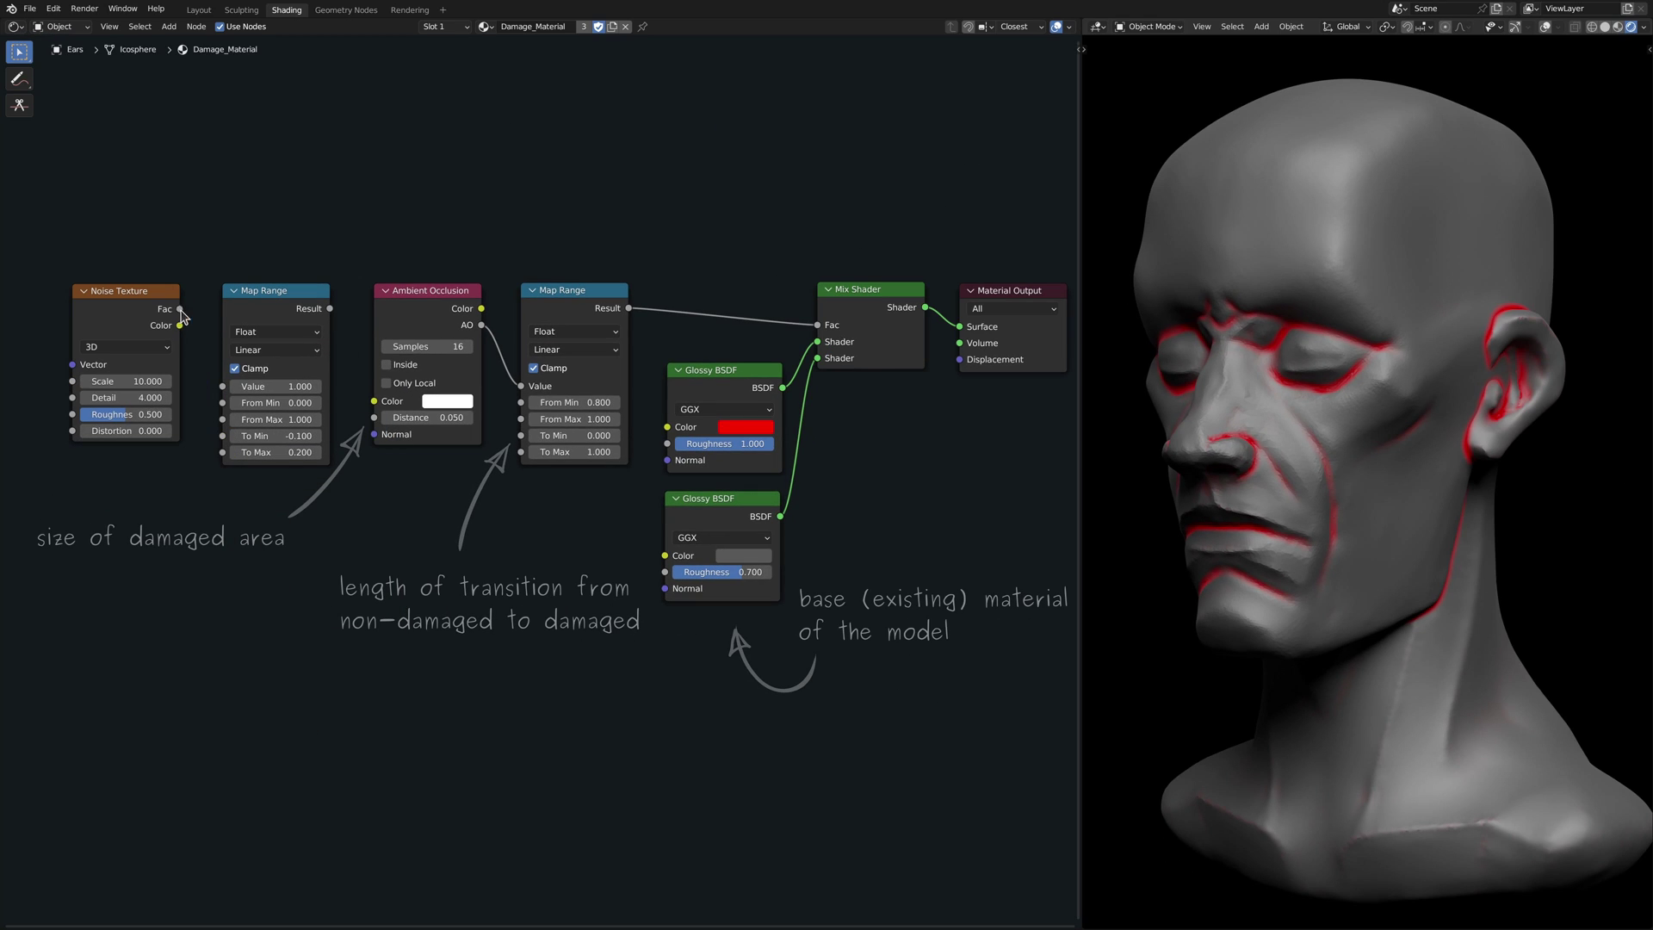
drag(180, 309, 222, 386)
drag(330, 308, 374, 418)
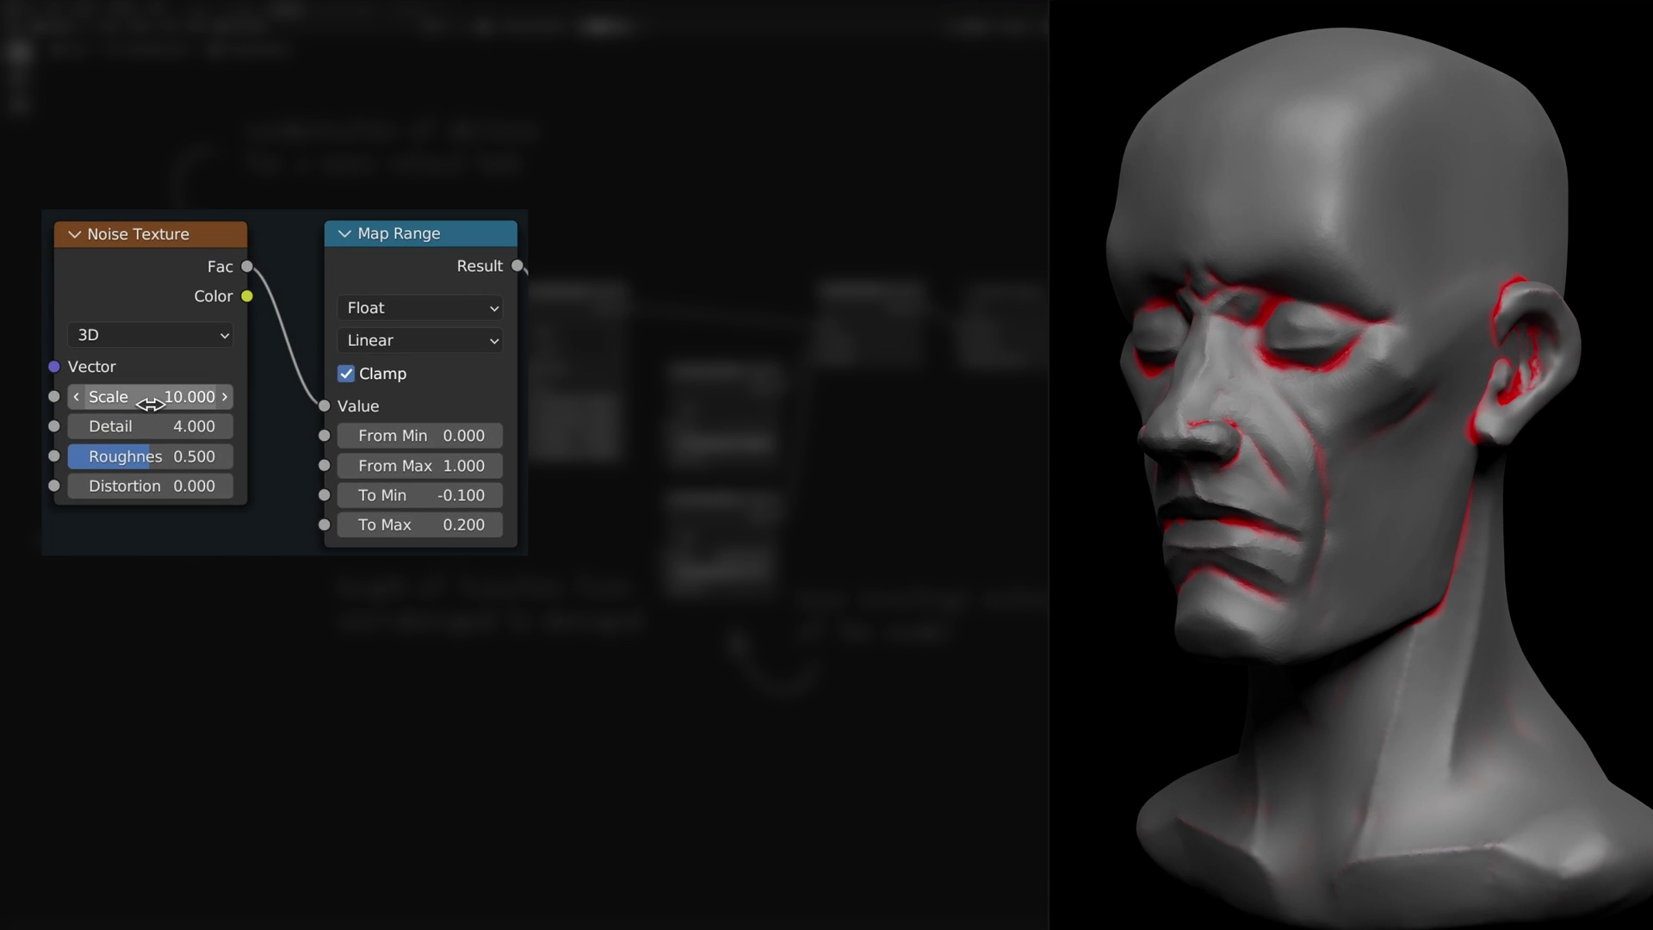
Step: Drag the Noise Texture Scale up to 100 and the Map Range To Max to 0.500
drag(129, 381, 186, 380)
drag(413, 524, 370, 495)
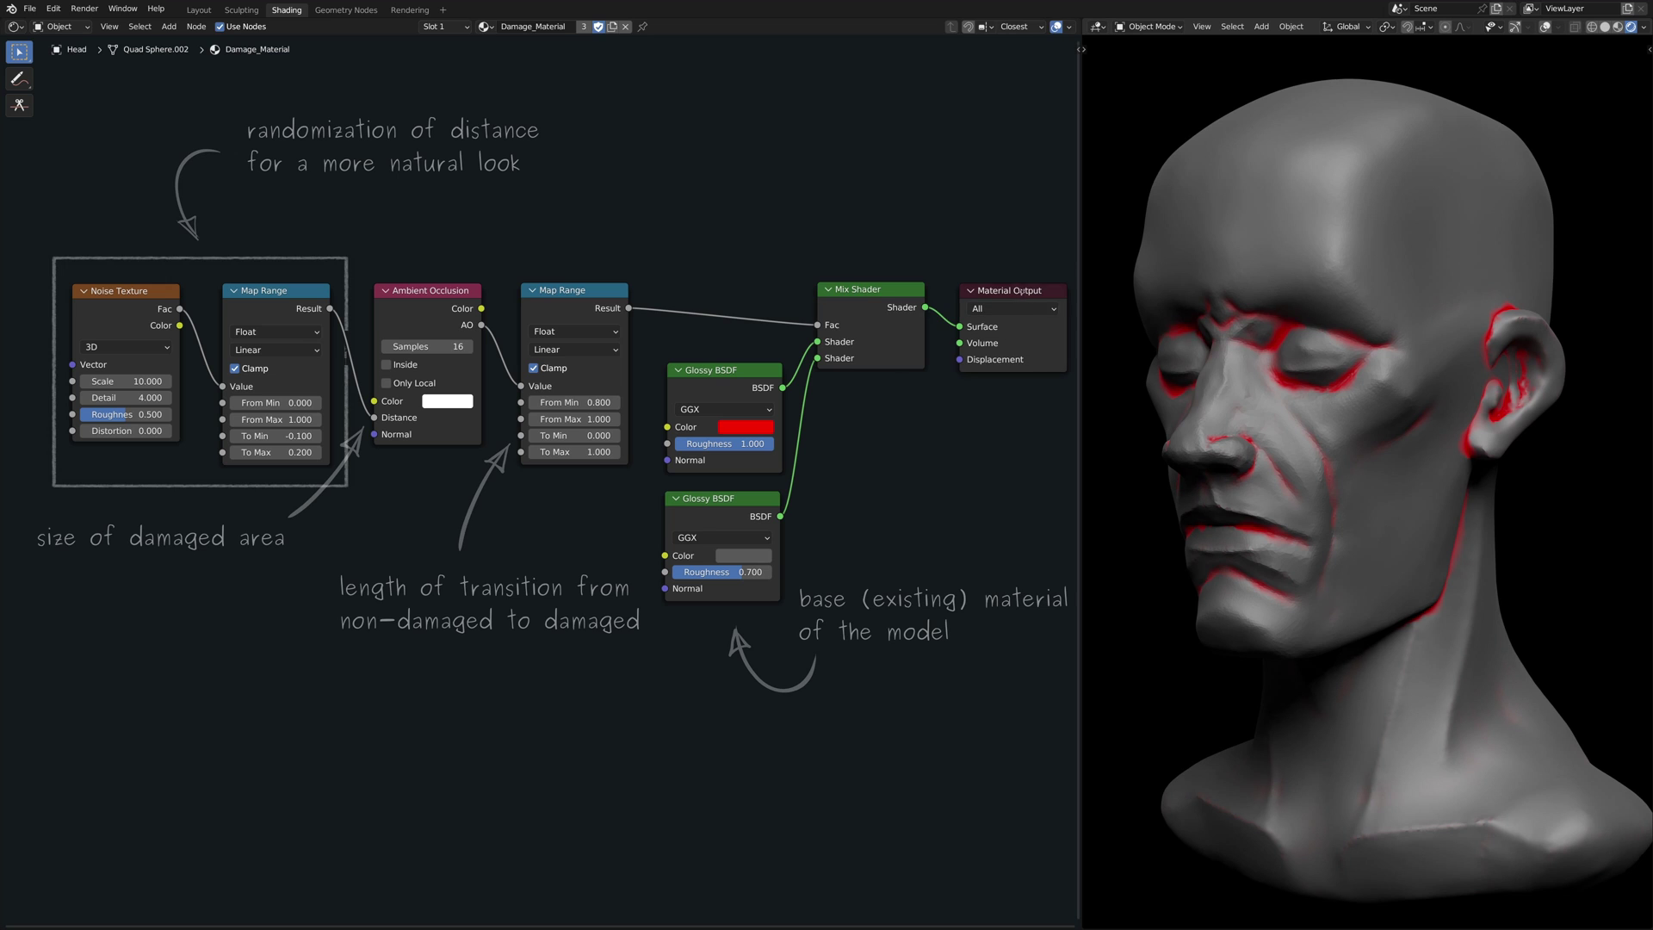
Step: Move the damage nodes up and the base Glossy BSDF down to make room
key(g)
drag(742, 359, 765, 215)
drag(573, 290, 615, 132)
drag(275, 290, 359, 131)
drag(431, 290, 491, 131)
drag(120, 291, 230, 131)
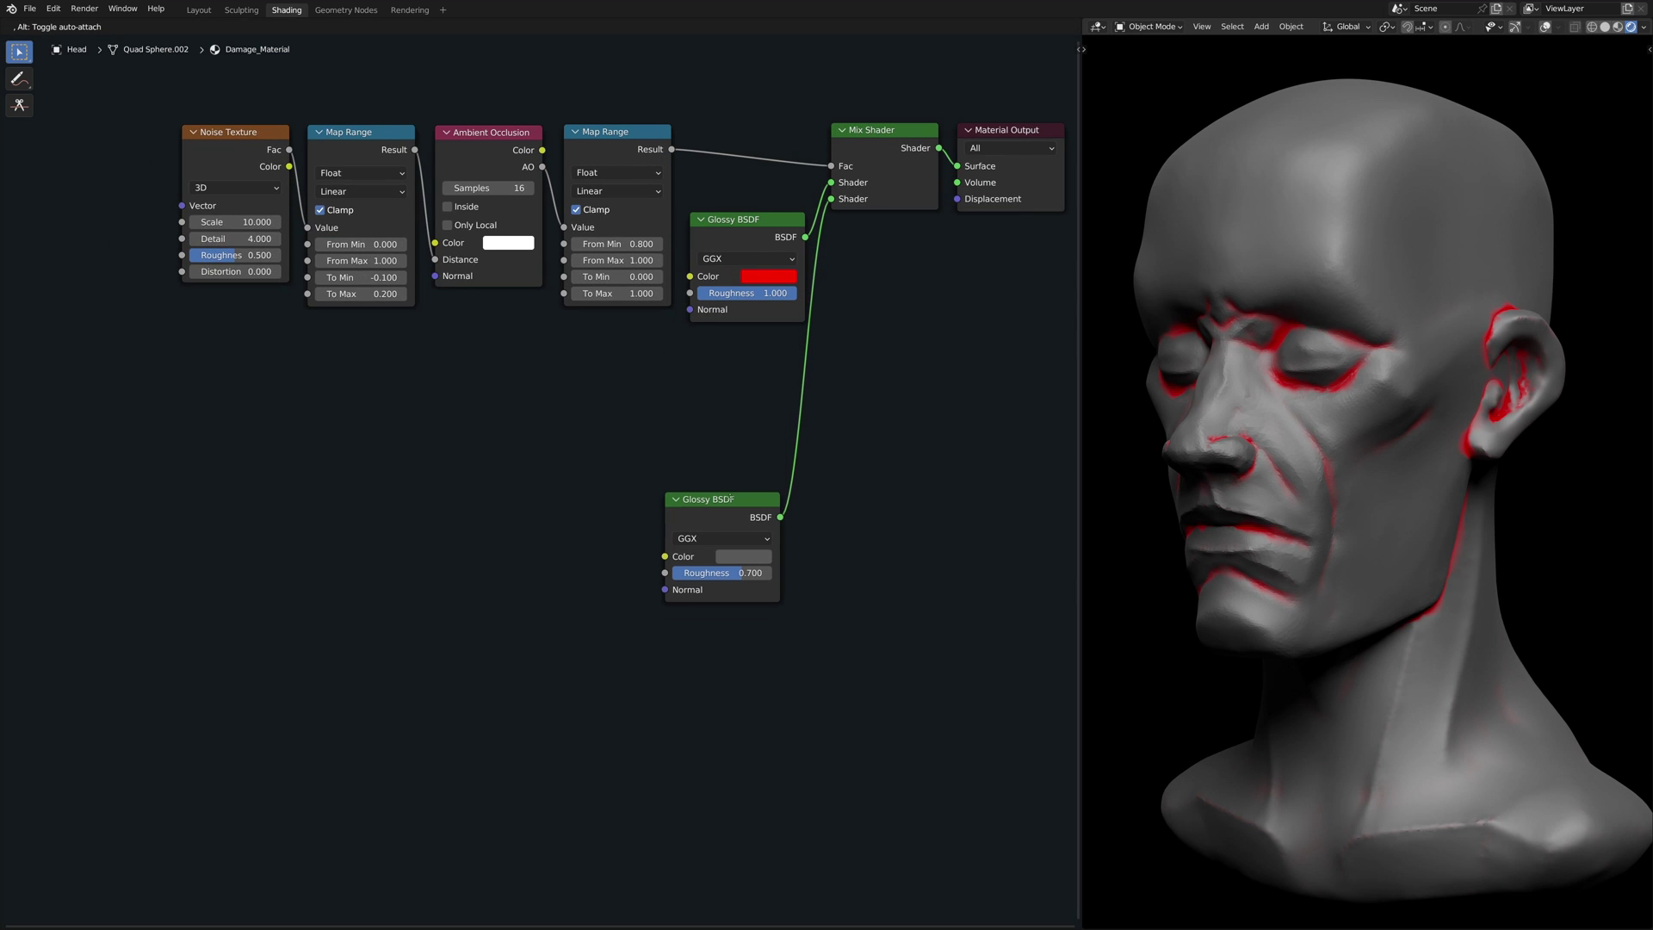
drag(715, 498, 597, 729)
Step: Duplicate the six damage nodes below and link the copy's Mix Shader into the top mix's base Shader
drag(94, 105, 948, 391)
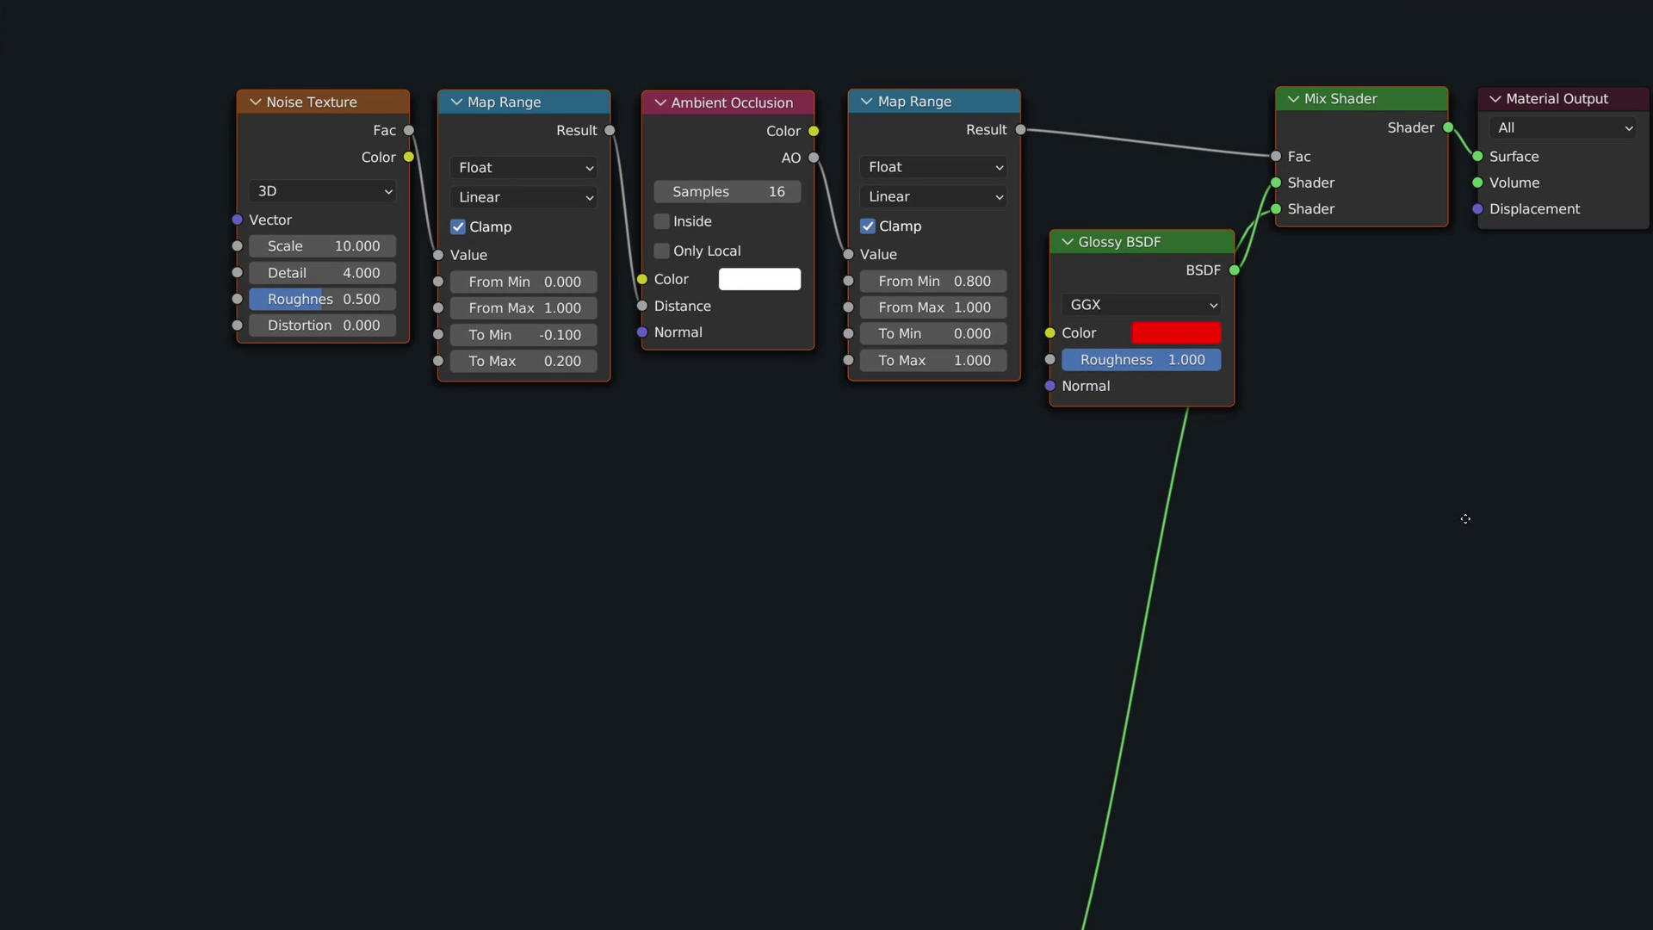
key(shift+d)
click(1045, 901)
drag(1220, 585, 1276, 211)
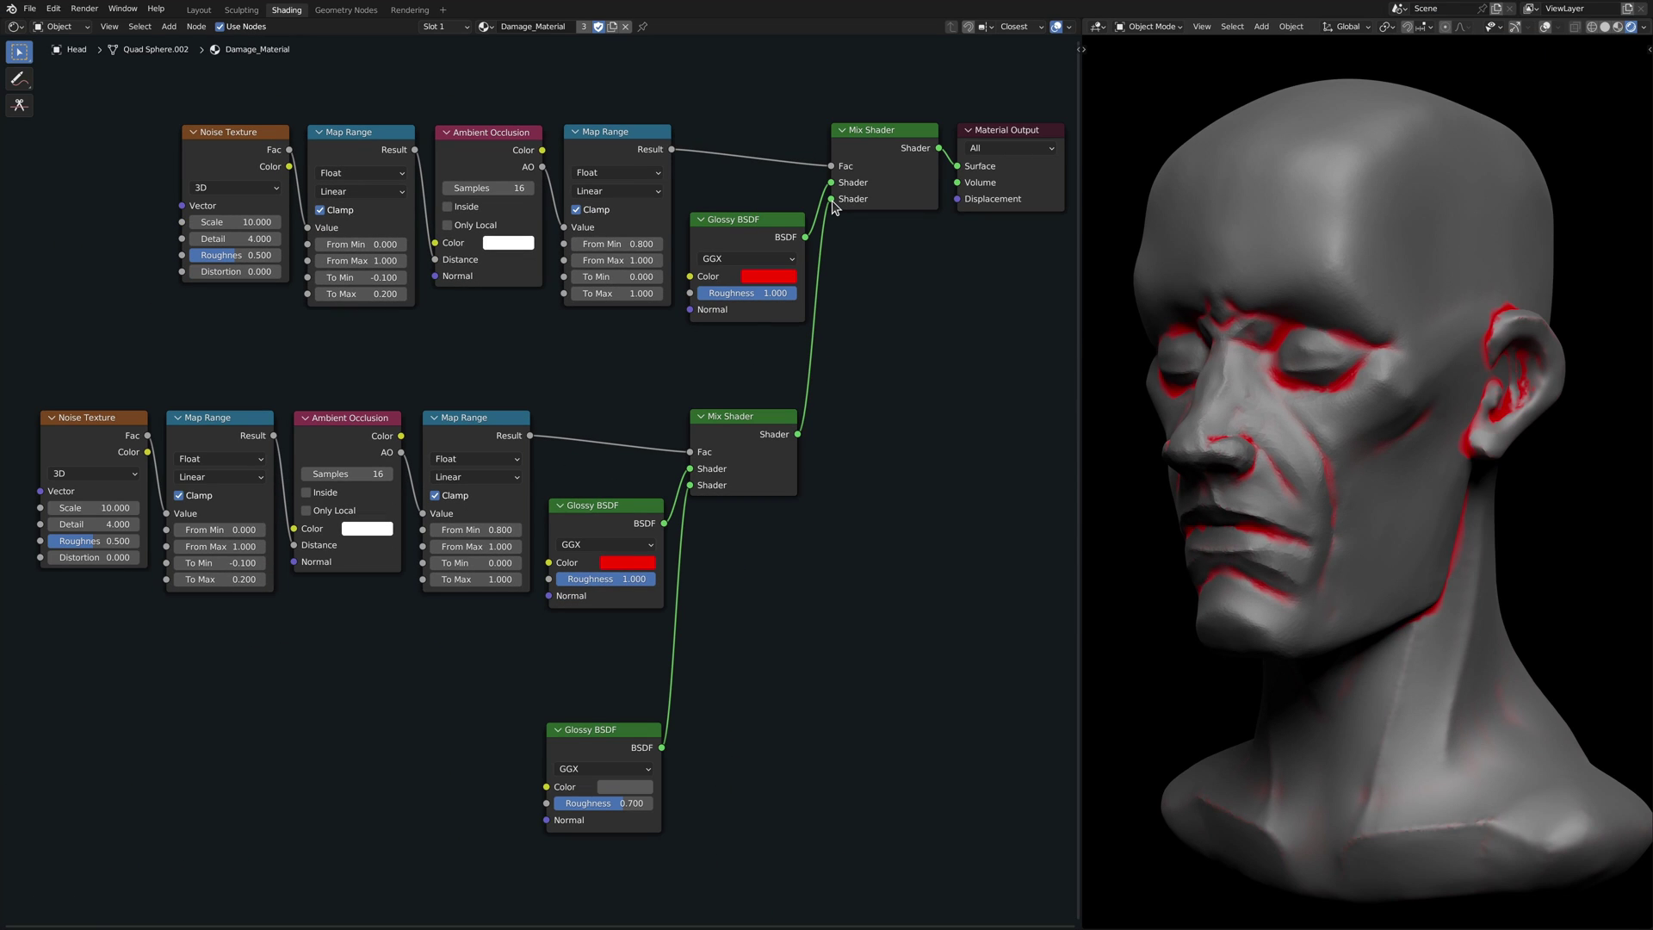
click(93, 507)
text(4)
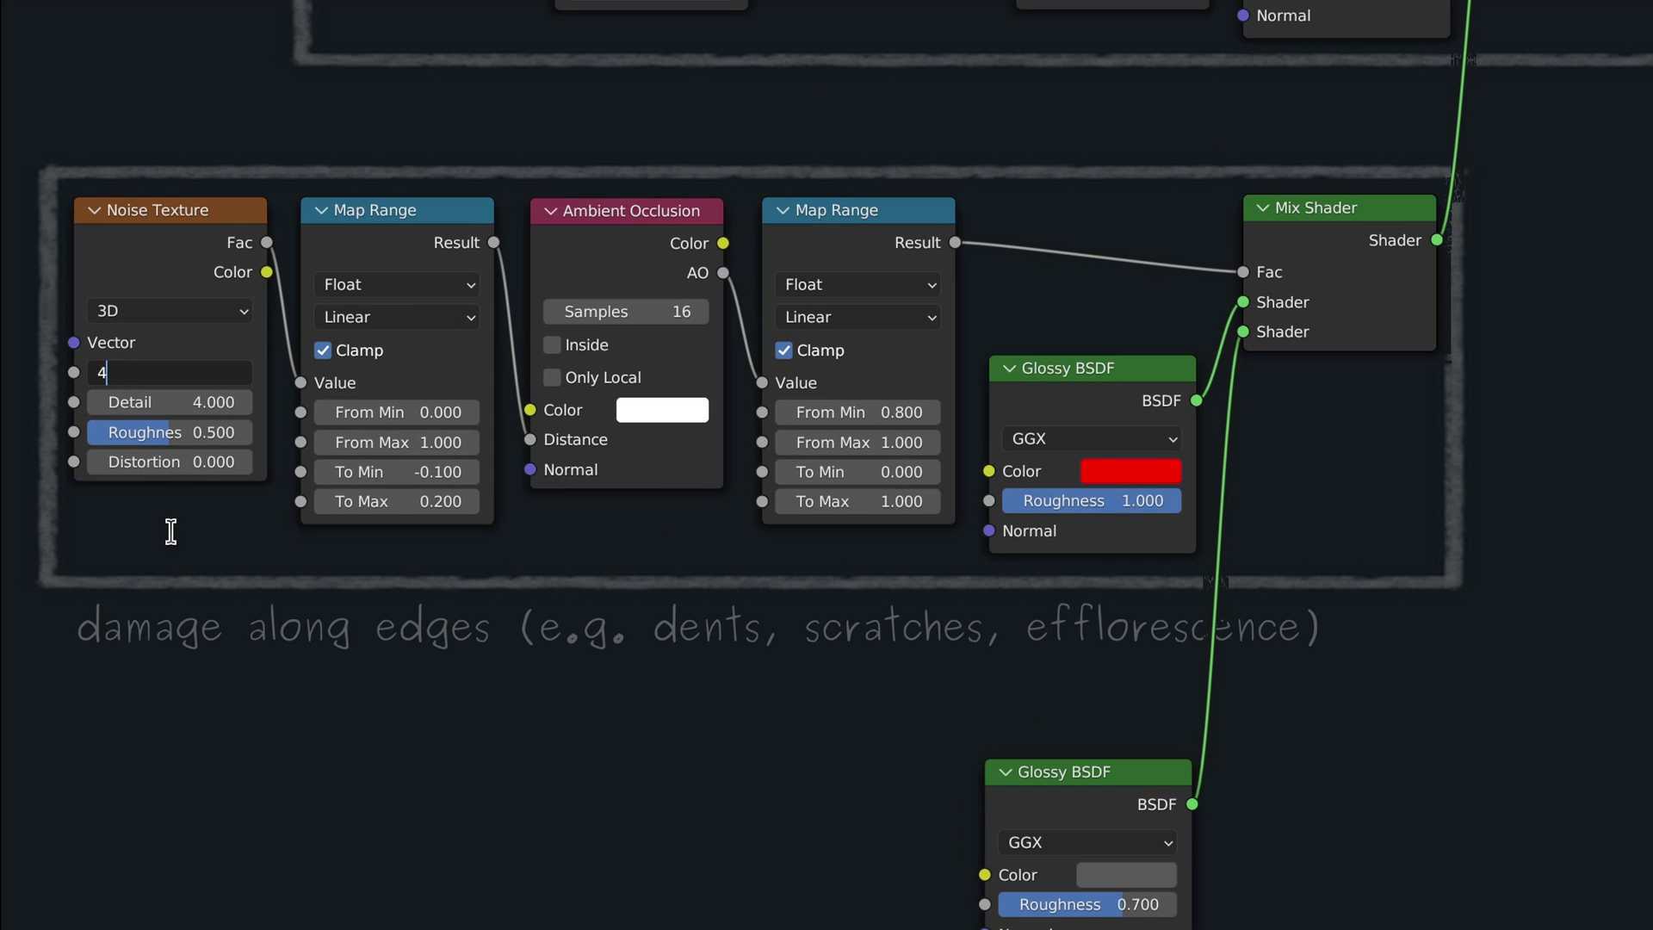
key(Return)
click(387, 472)
text(0)
key(Tab)
text(0)
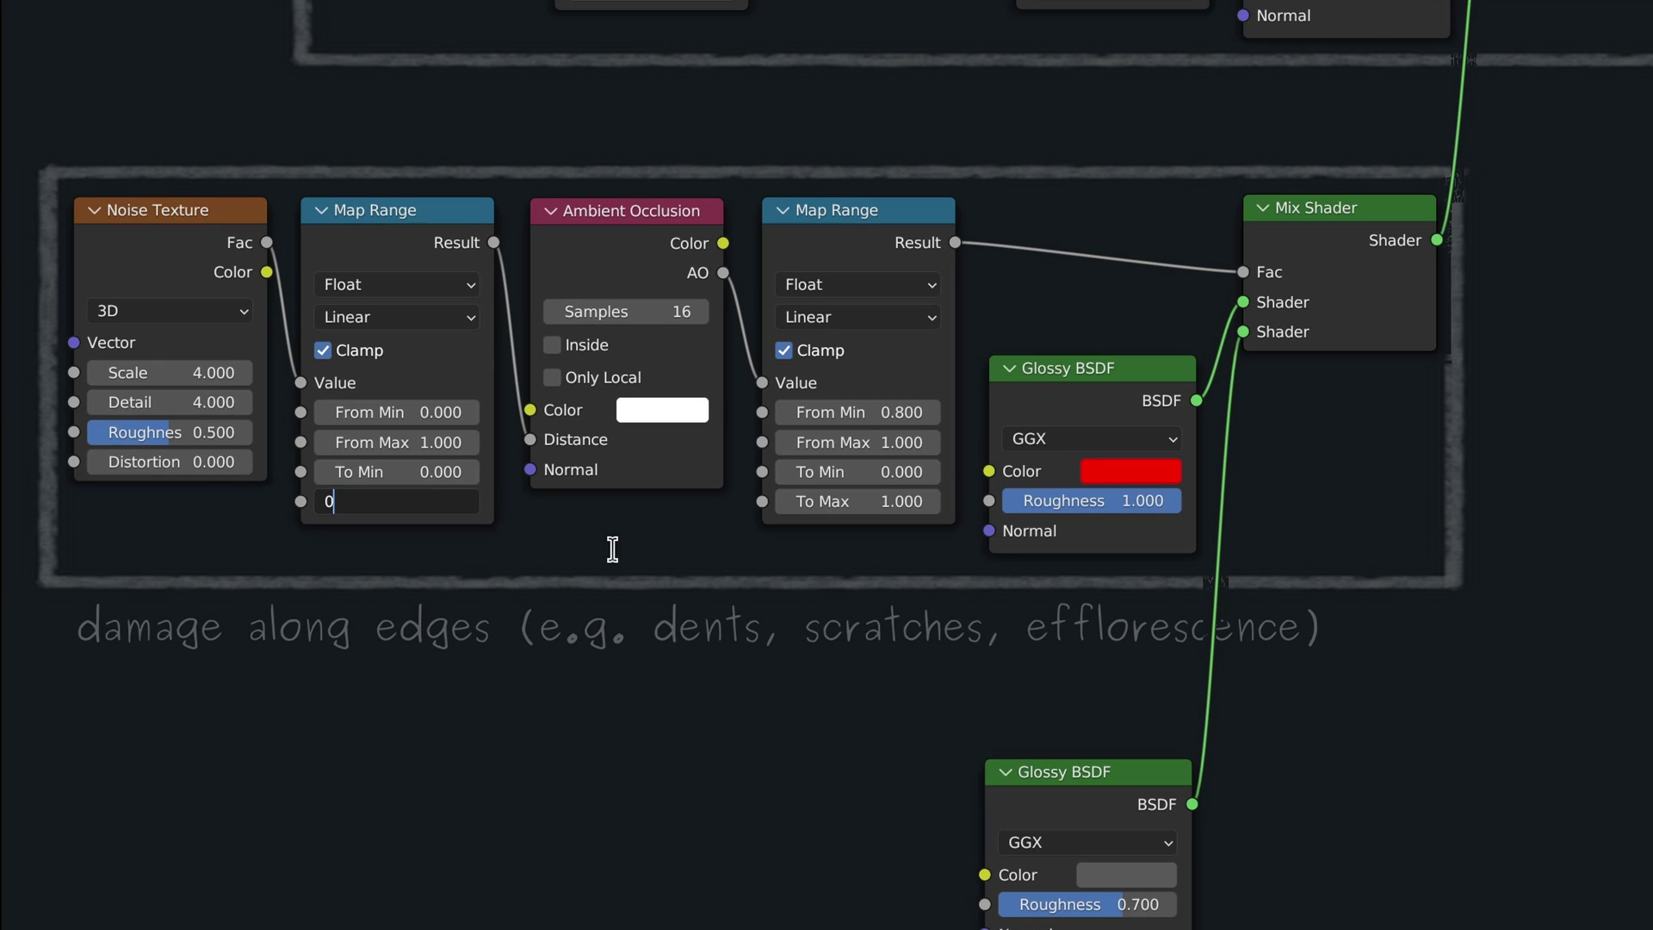
text(.1)
key(Return)
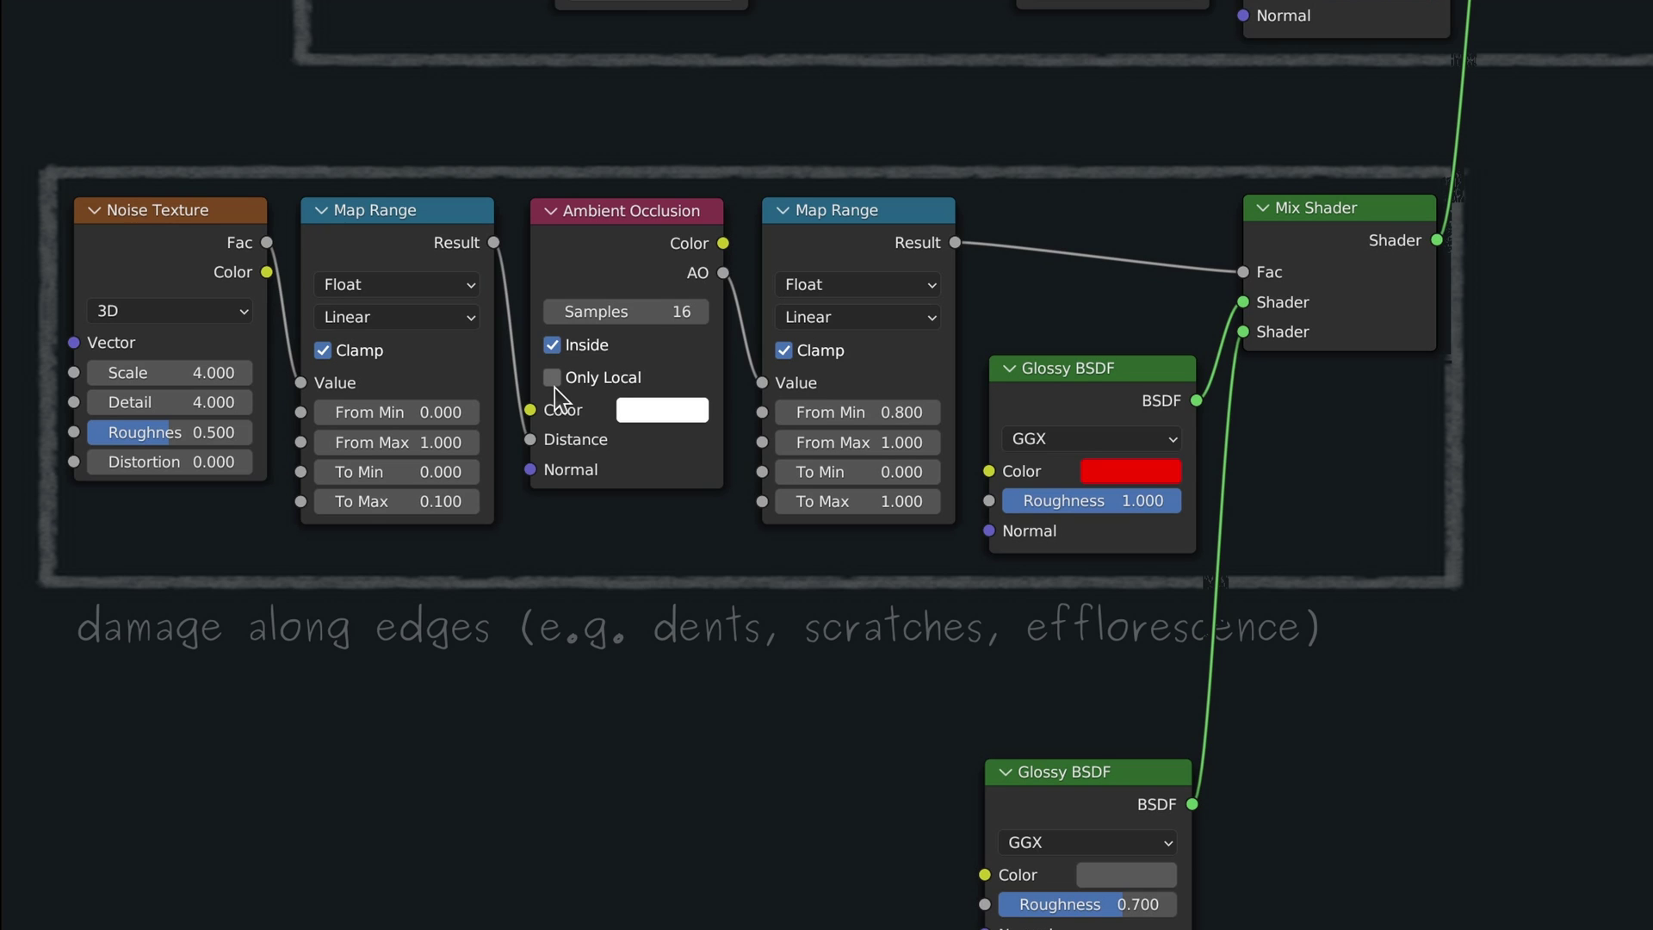
click(865, 412)
text(0.99)
key(Return)
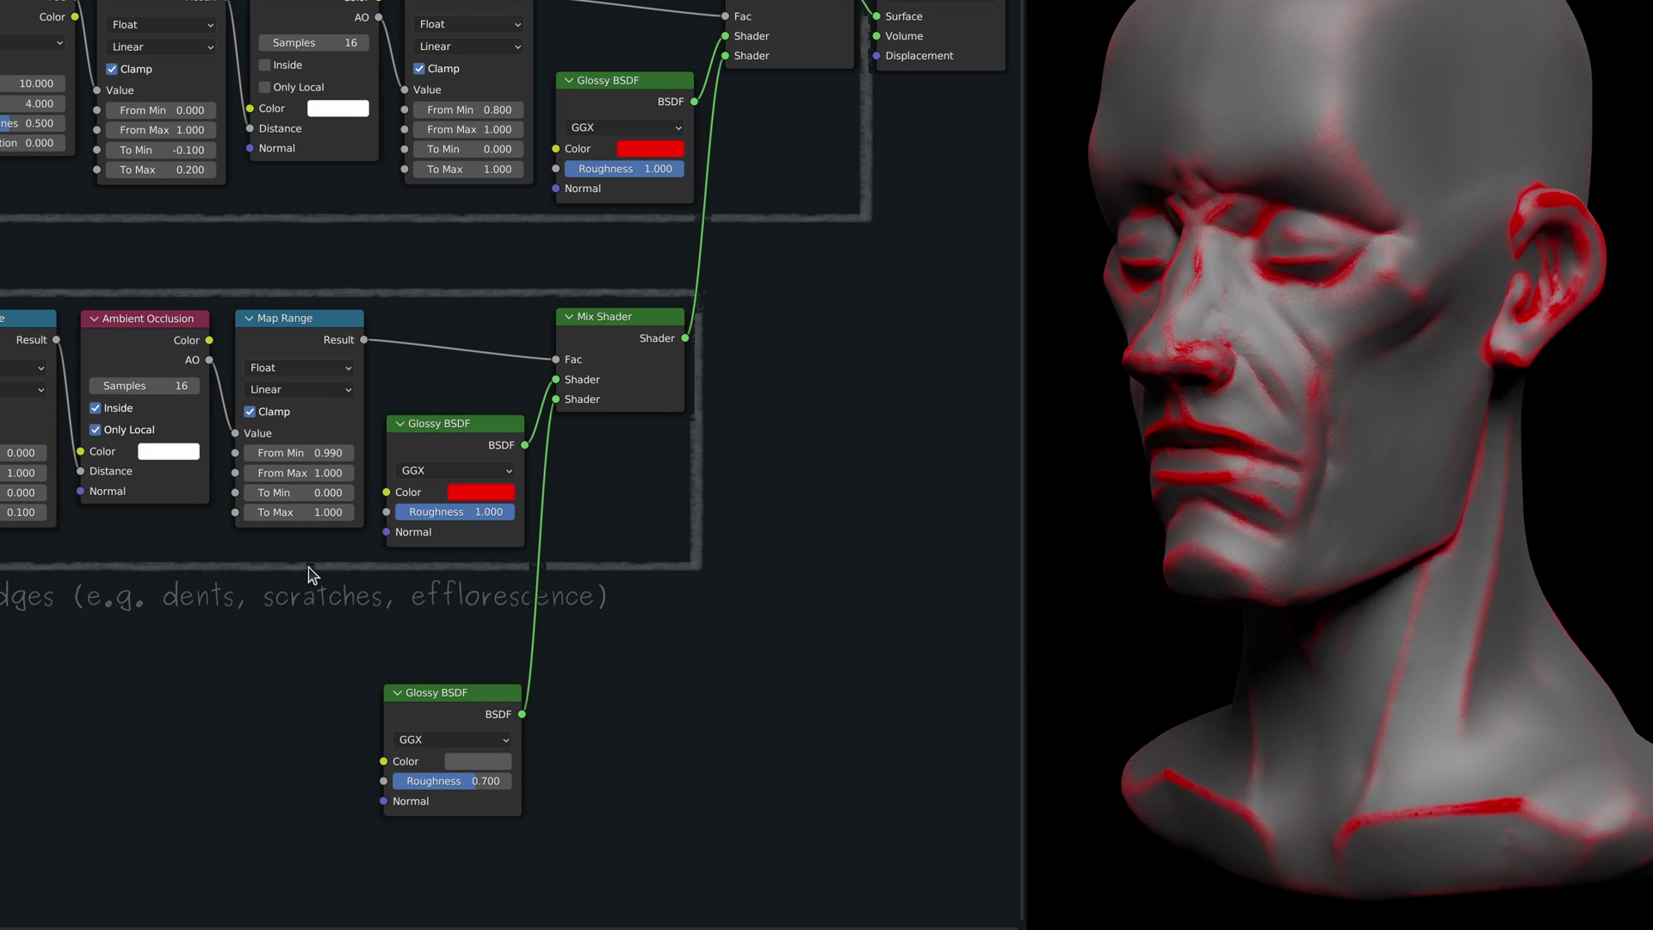
click(481, 492)
drag(465, 412, 533, 413)
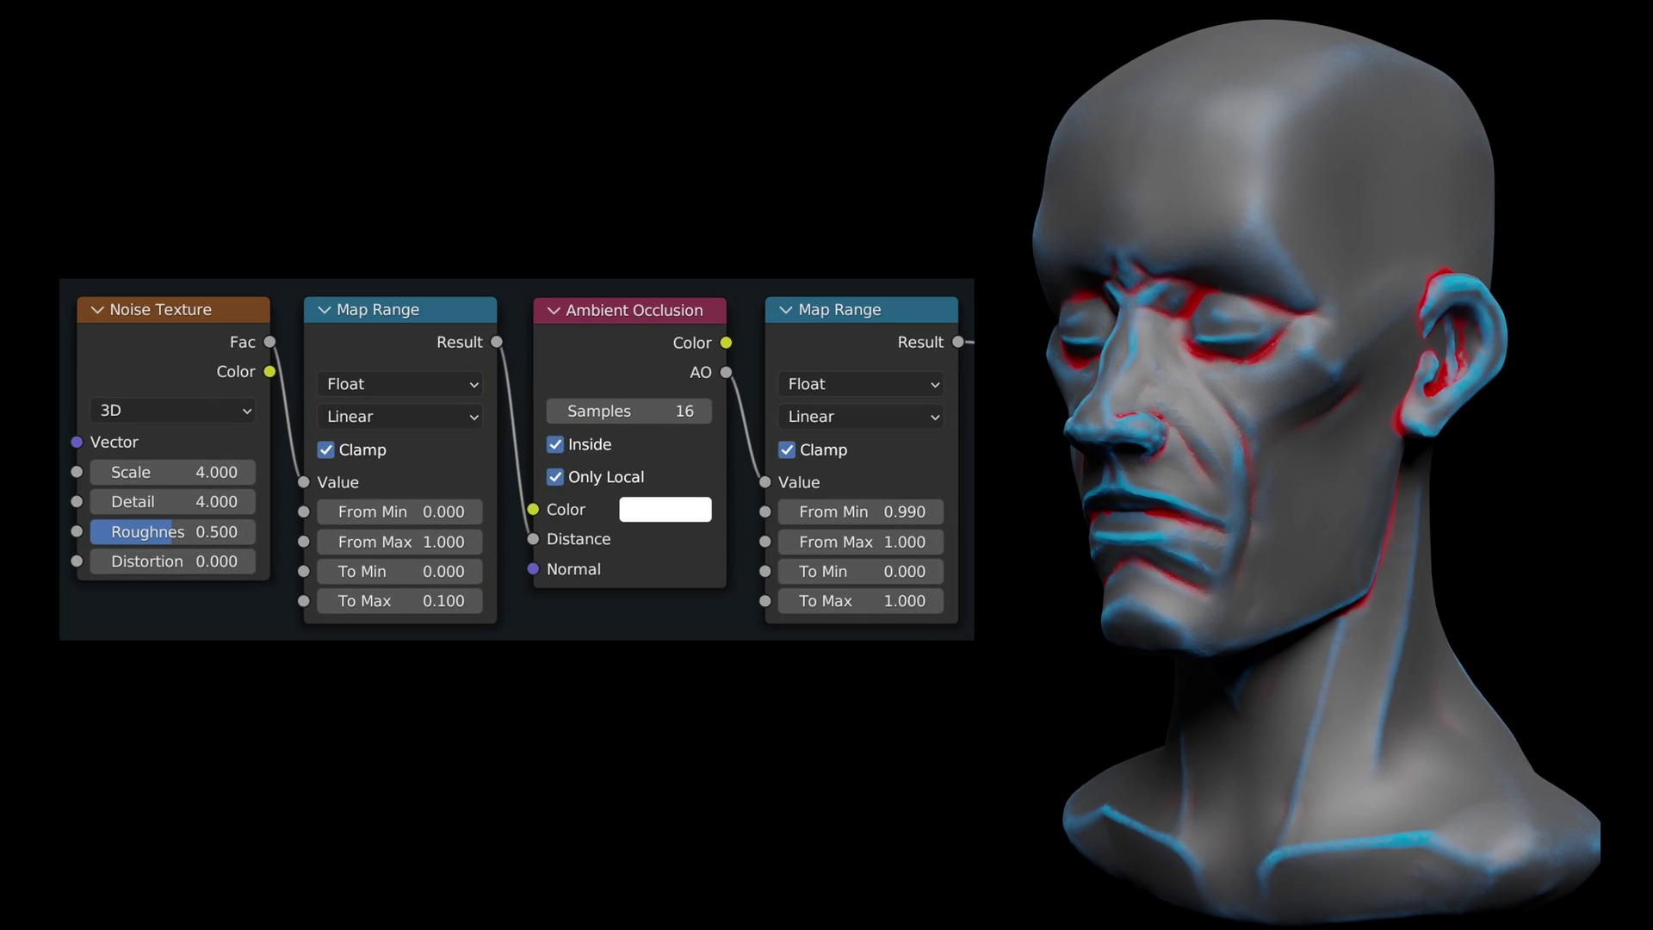
mouse_move(400, 600)
mouse_down()
mouse_move(461, 600)
mouse_move(362, 571)
mouse_move(430, 571)
mouse_up()
drag(400, 600, 366, 600)
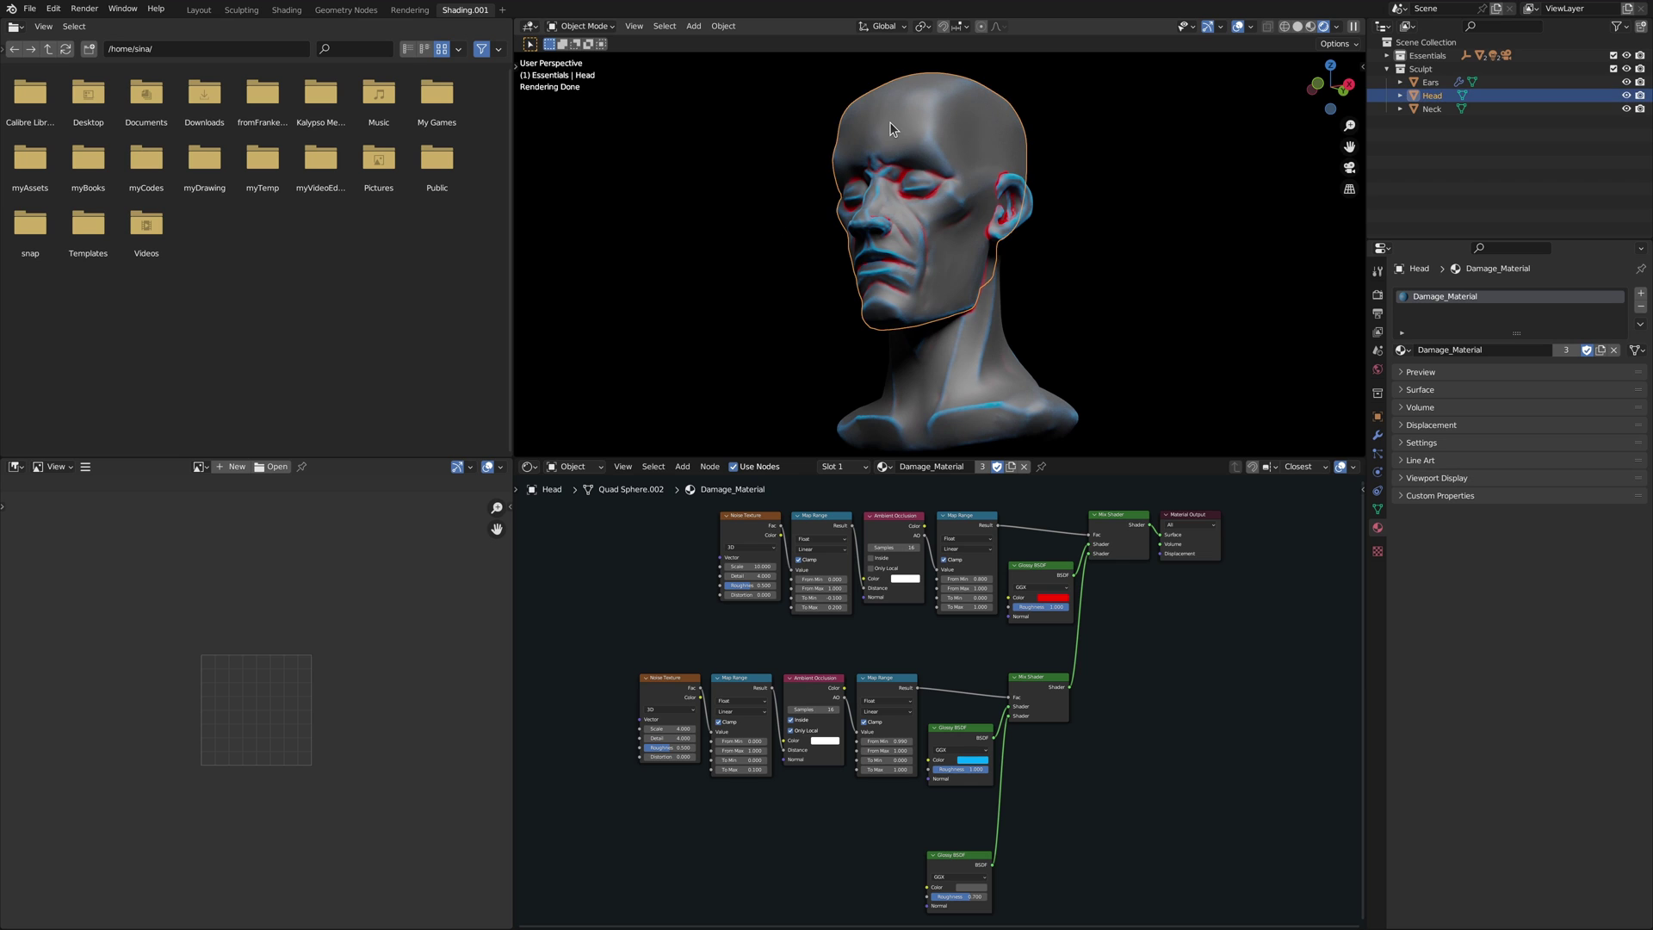
Step: Unwrap the head with Smart UV Project in Edit Mode, then return to Object Mode
click(614, 28)
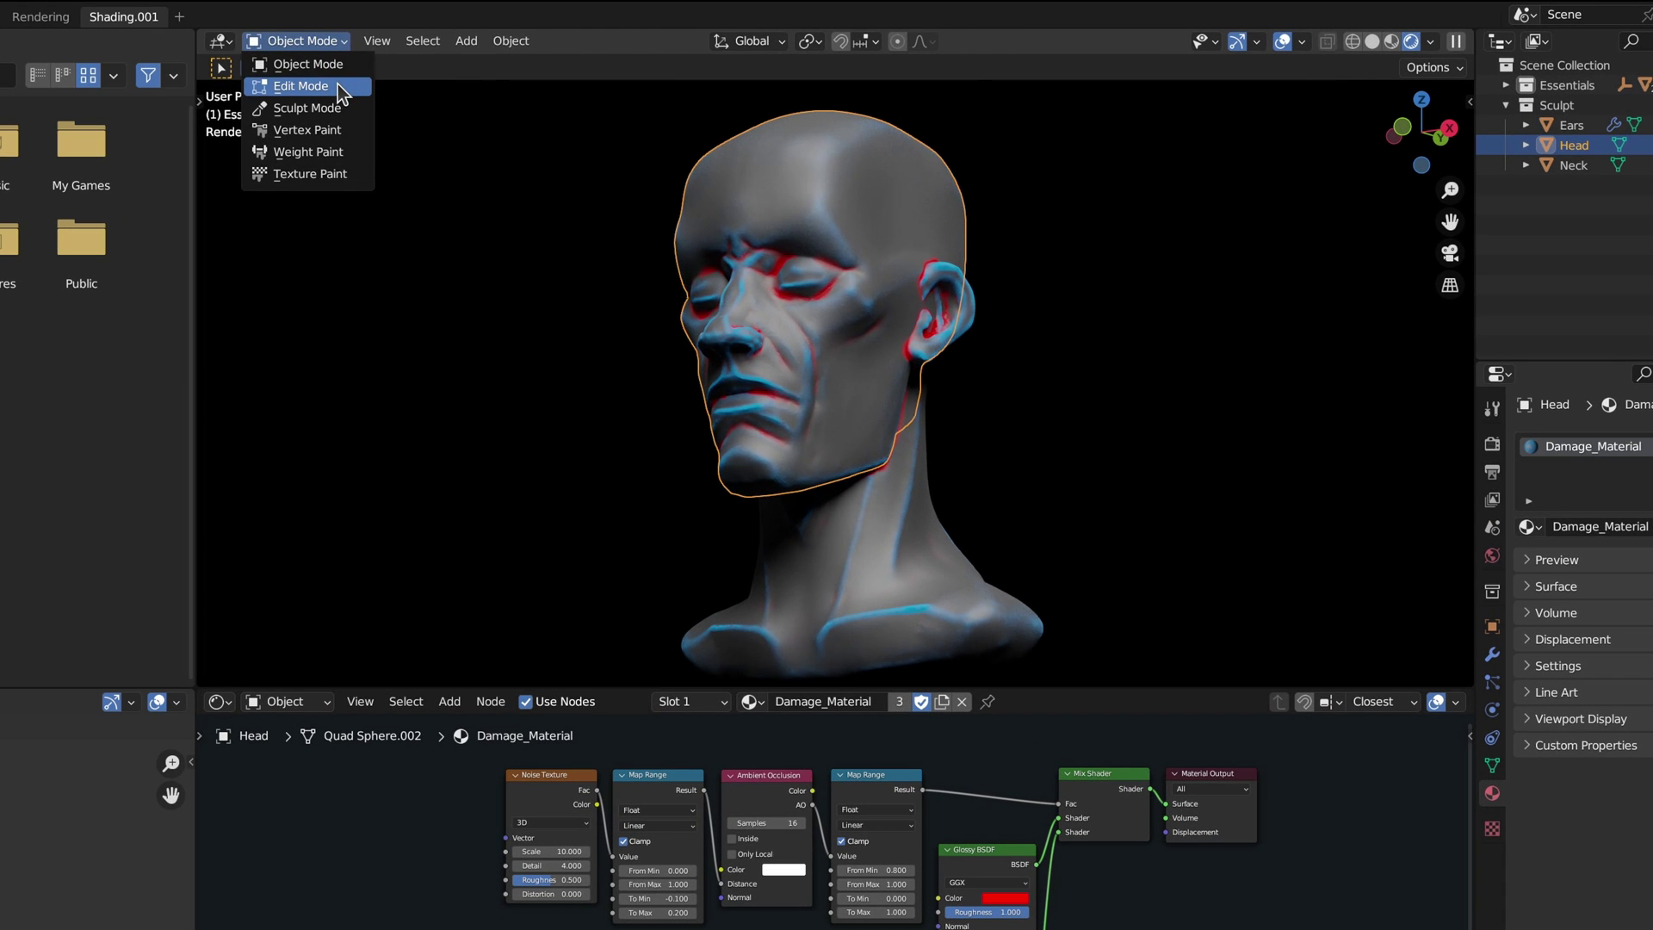
click(560, 56)
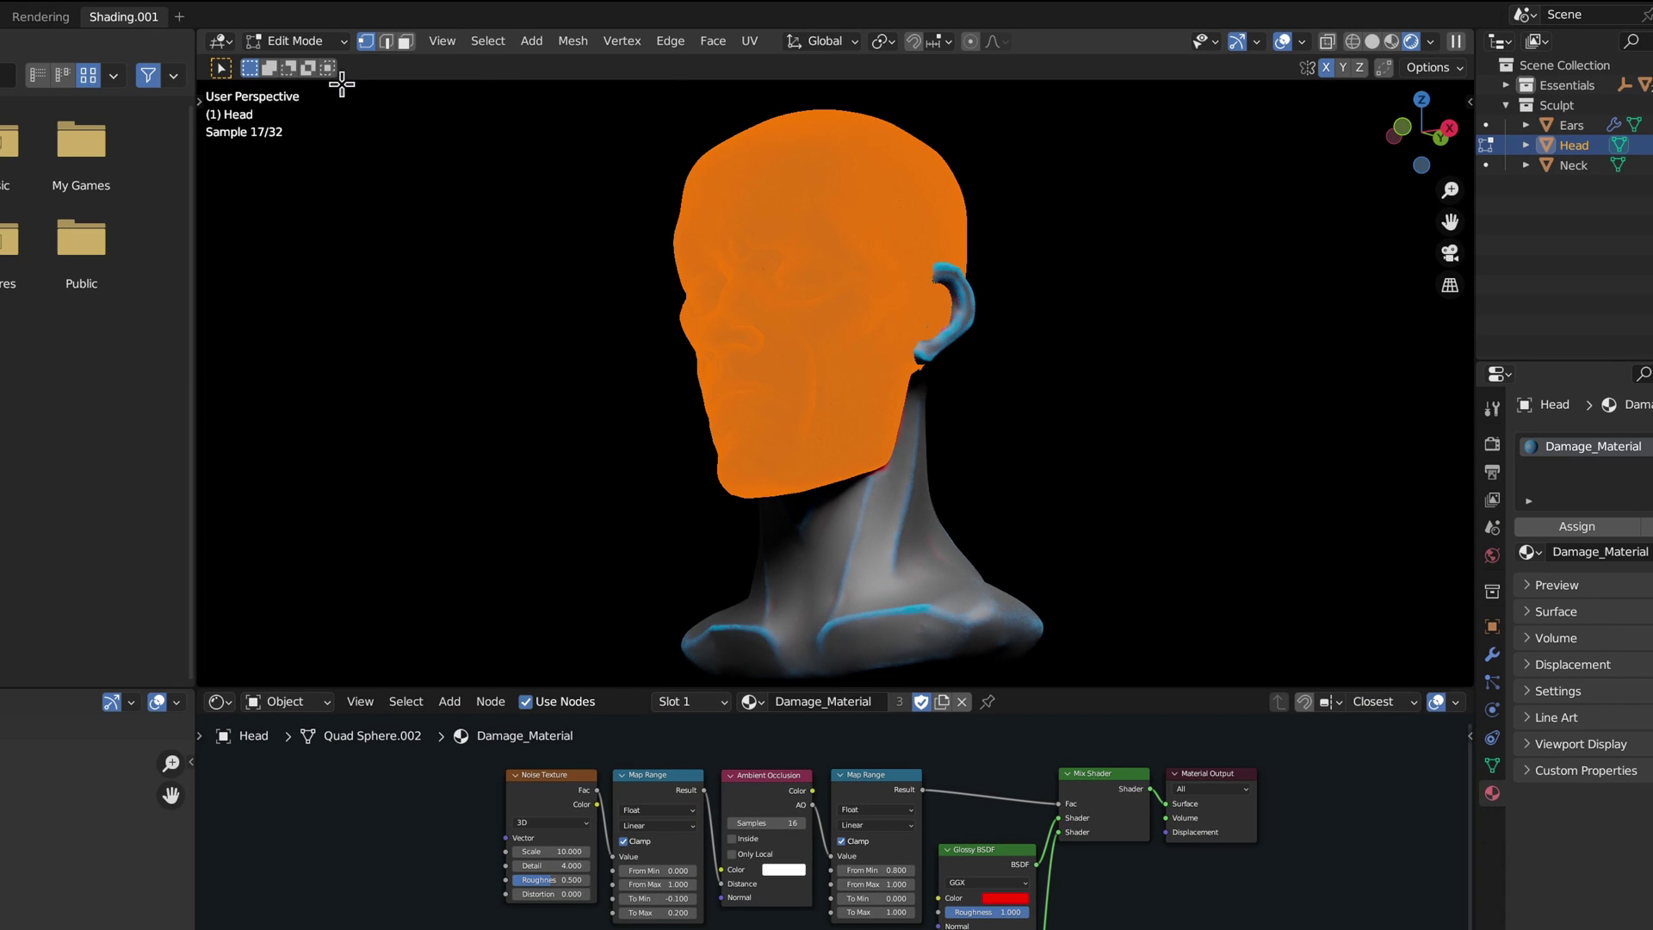
click(748, 42)
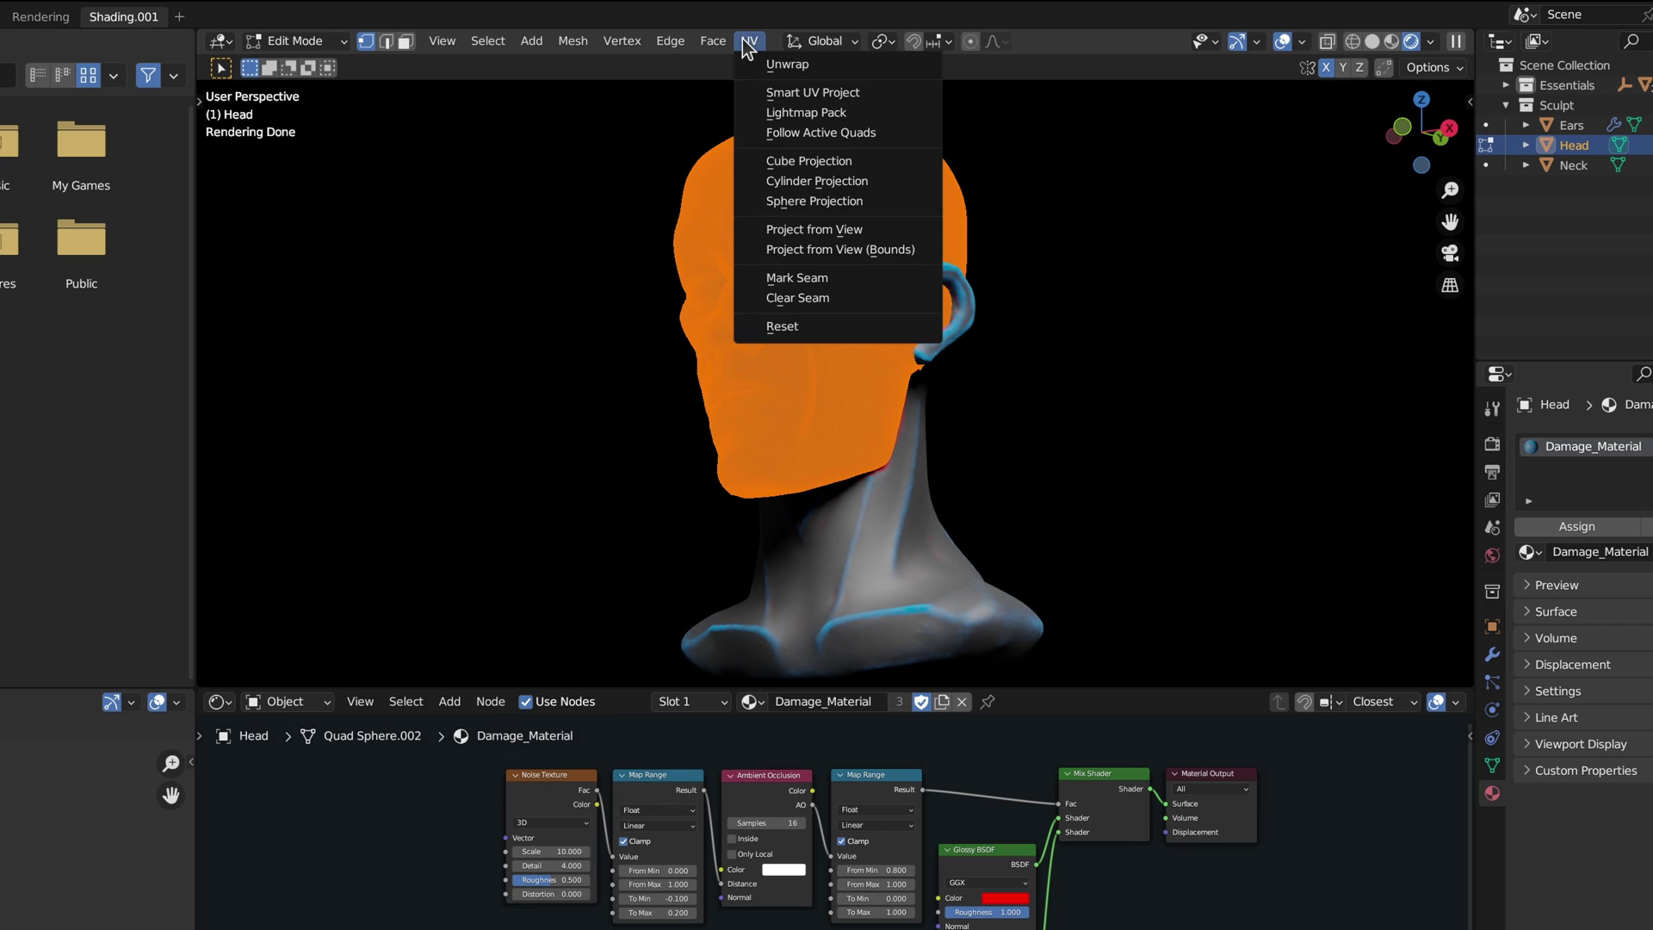
click(745, 95)
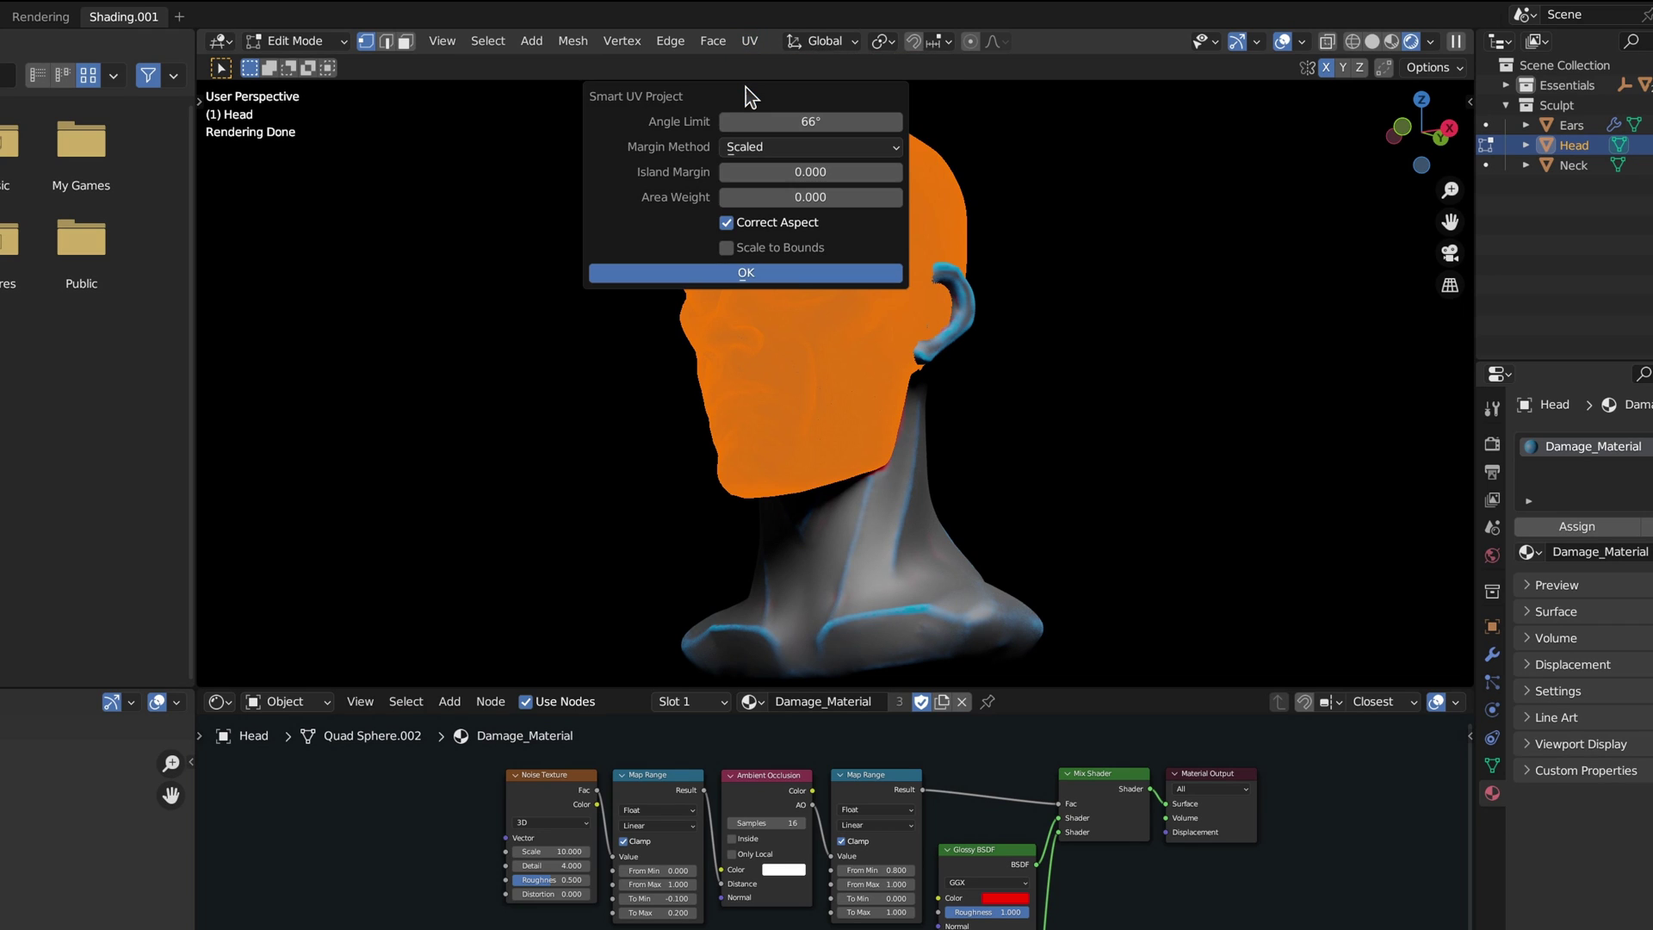
click(680, 272)
click(337, 43)
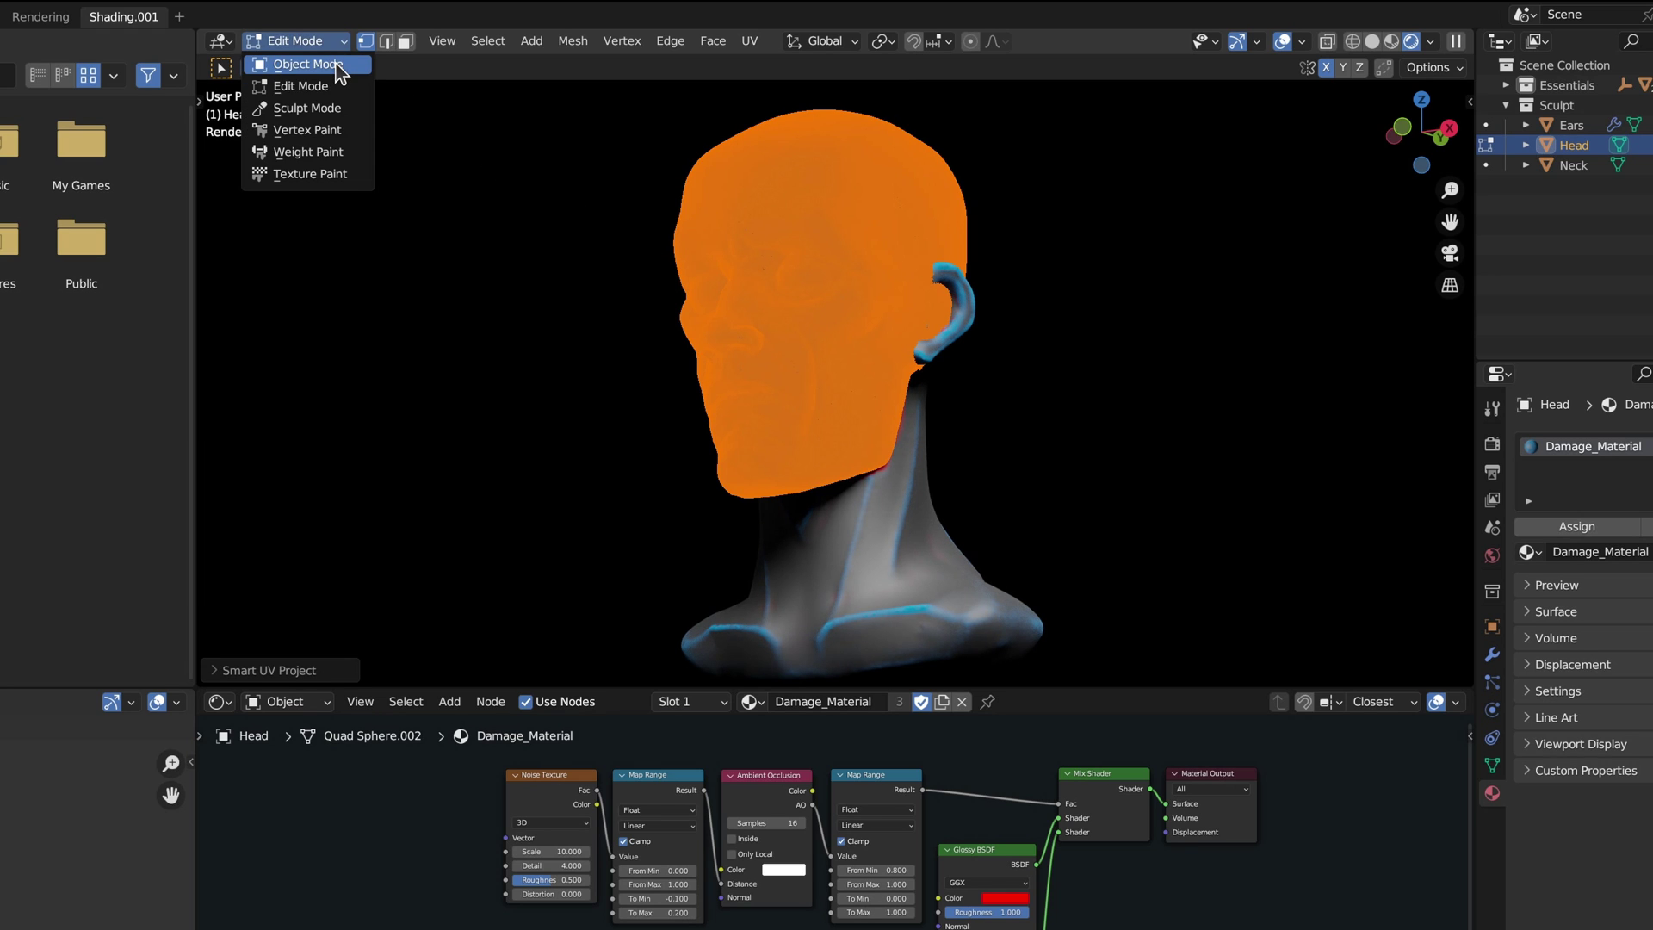
click(337, 66)
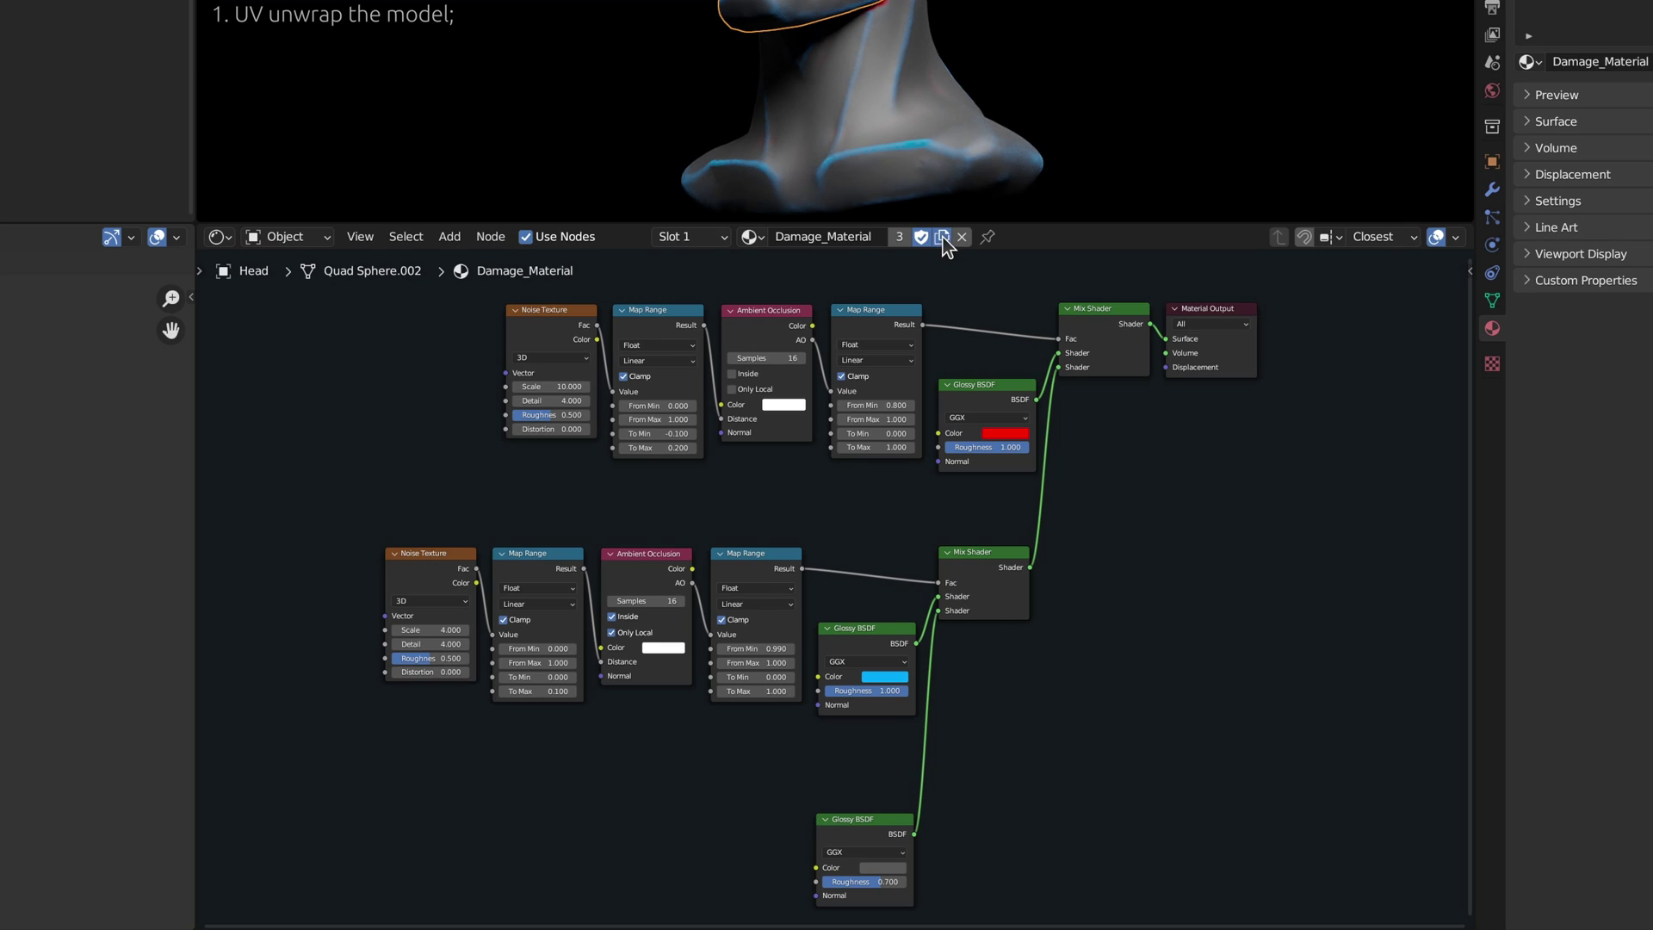
Step: Make a separate copy of the material named Damaged_Head
click(941, 237)
double_click(826, 236)
text(Damaged_Head)
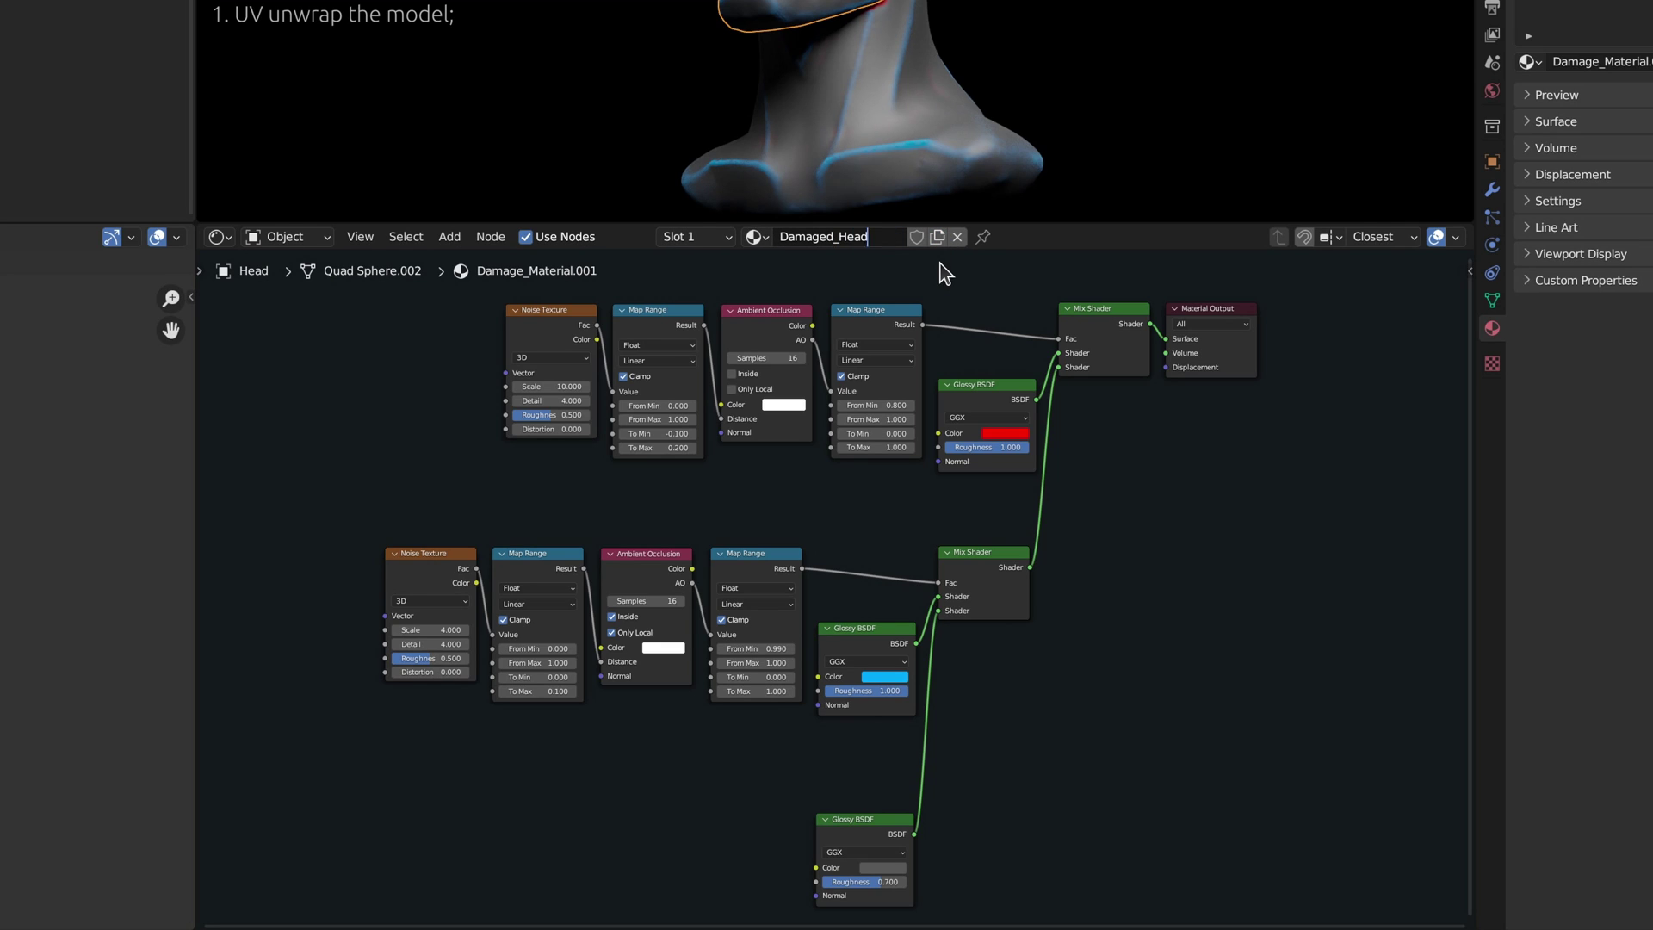
key(Return)
Step: Add an Image Texture node with a new image named Baked_Head
key(shift+a)
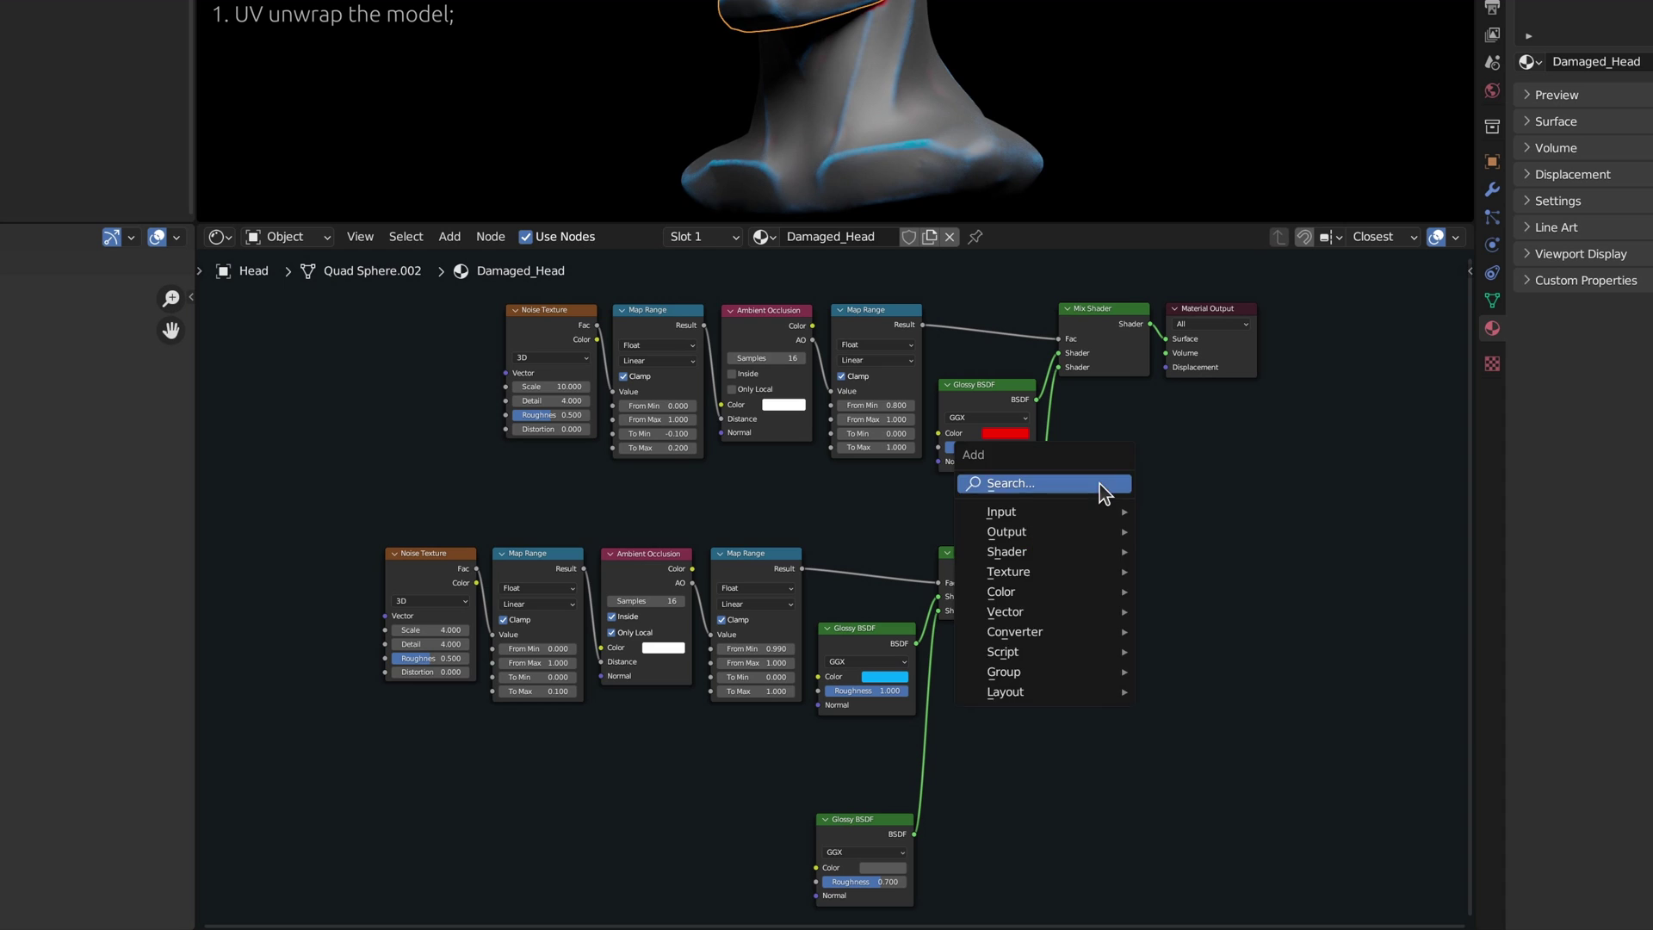
click(1098, 484)
text(image texture)
key(Return)
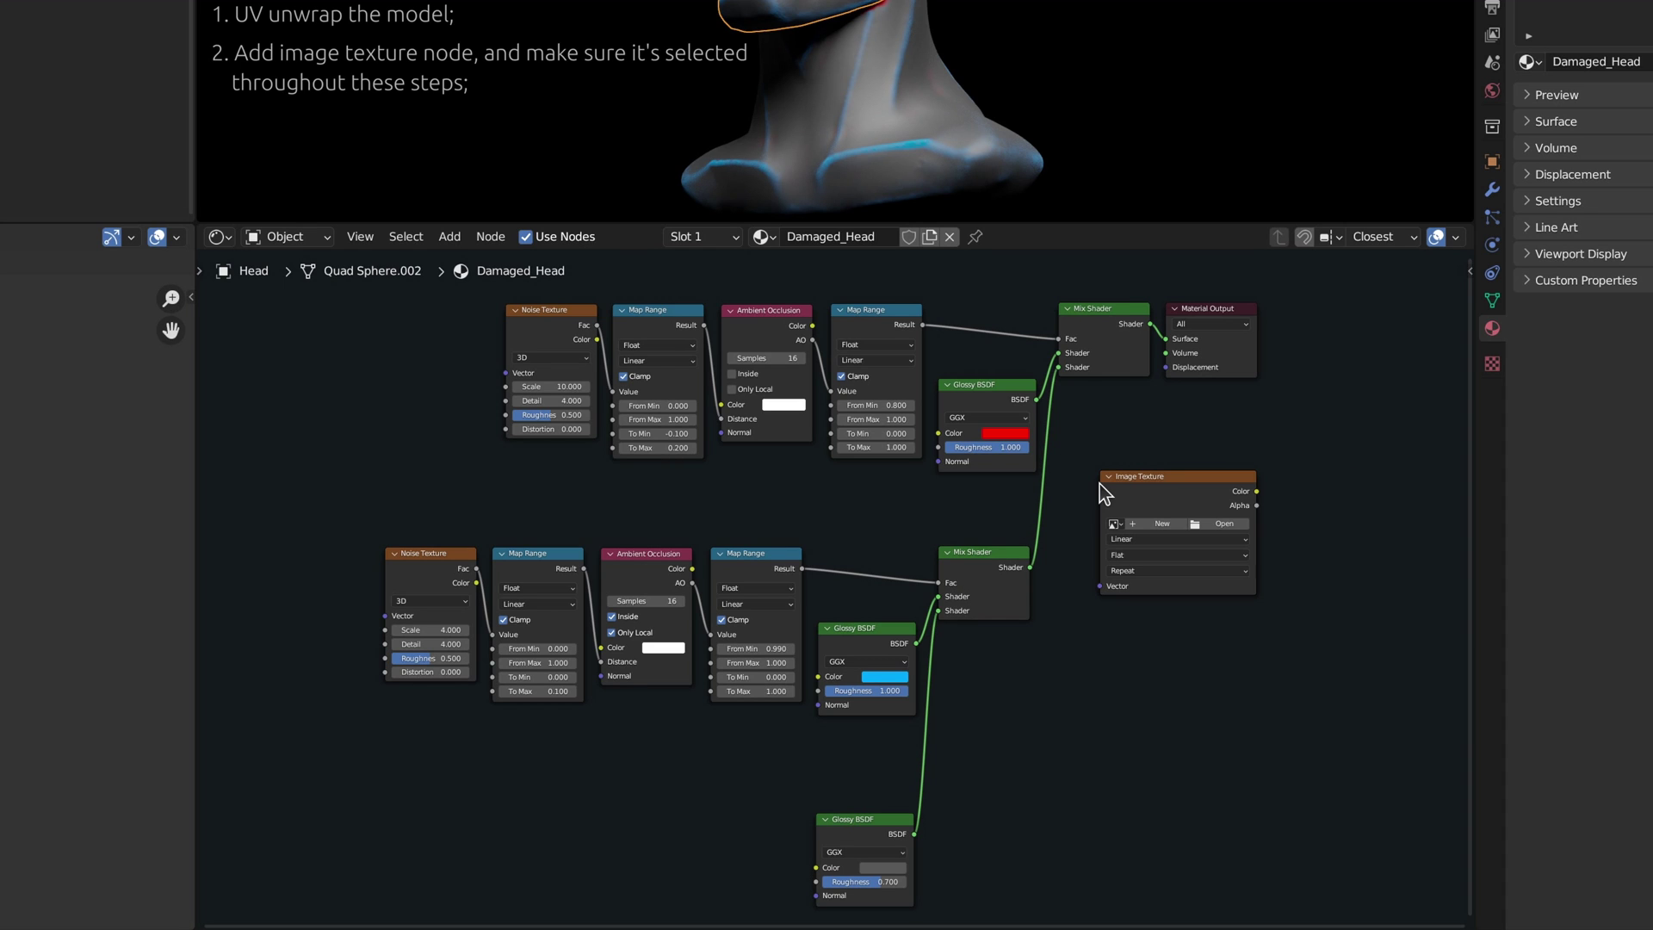
click(1098, 484)
click(1150, 525)
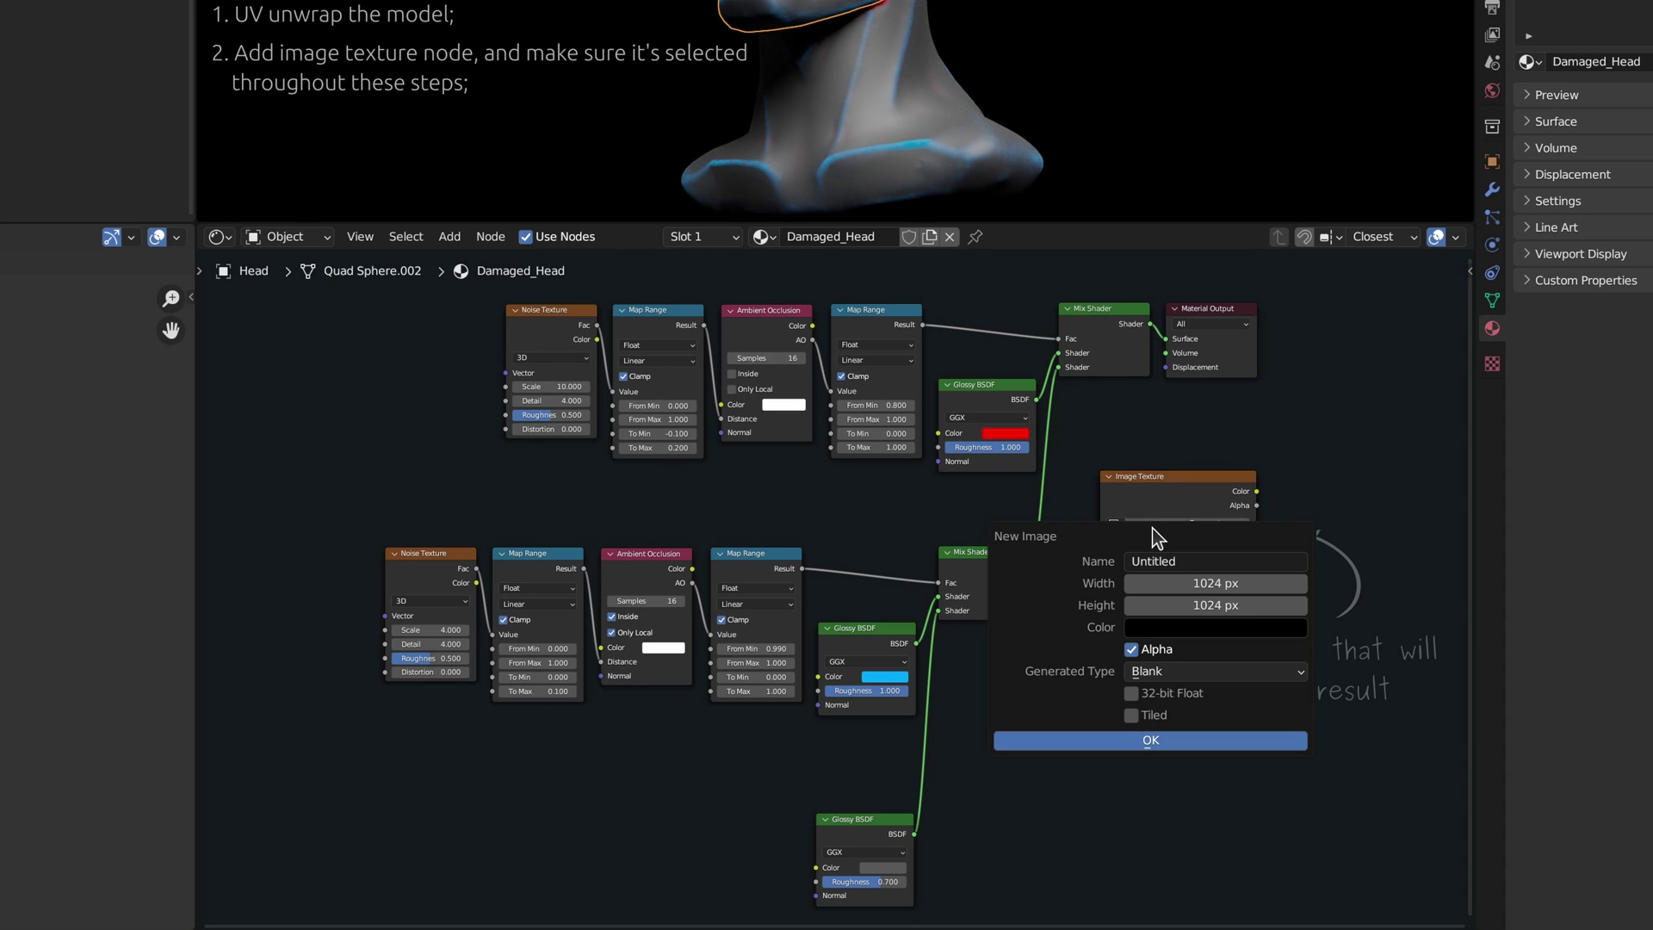
text(Baked_Head)
click(1181, 742)
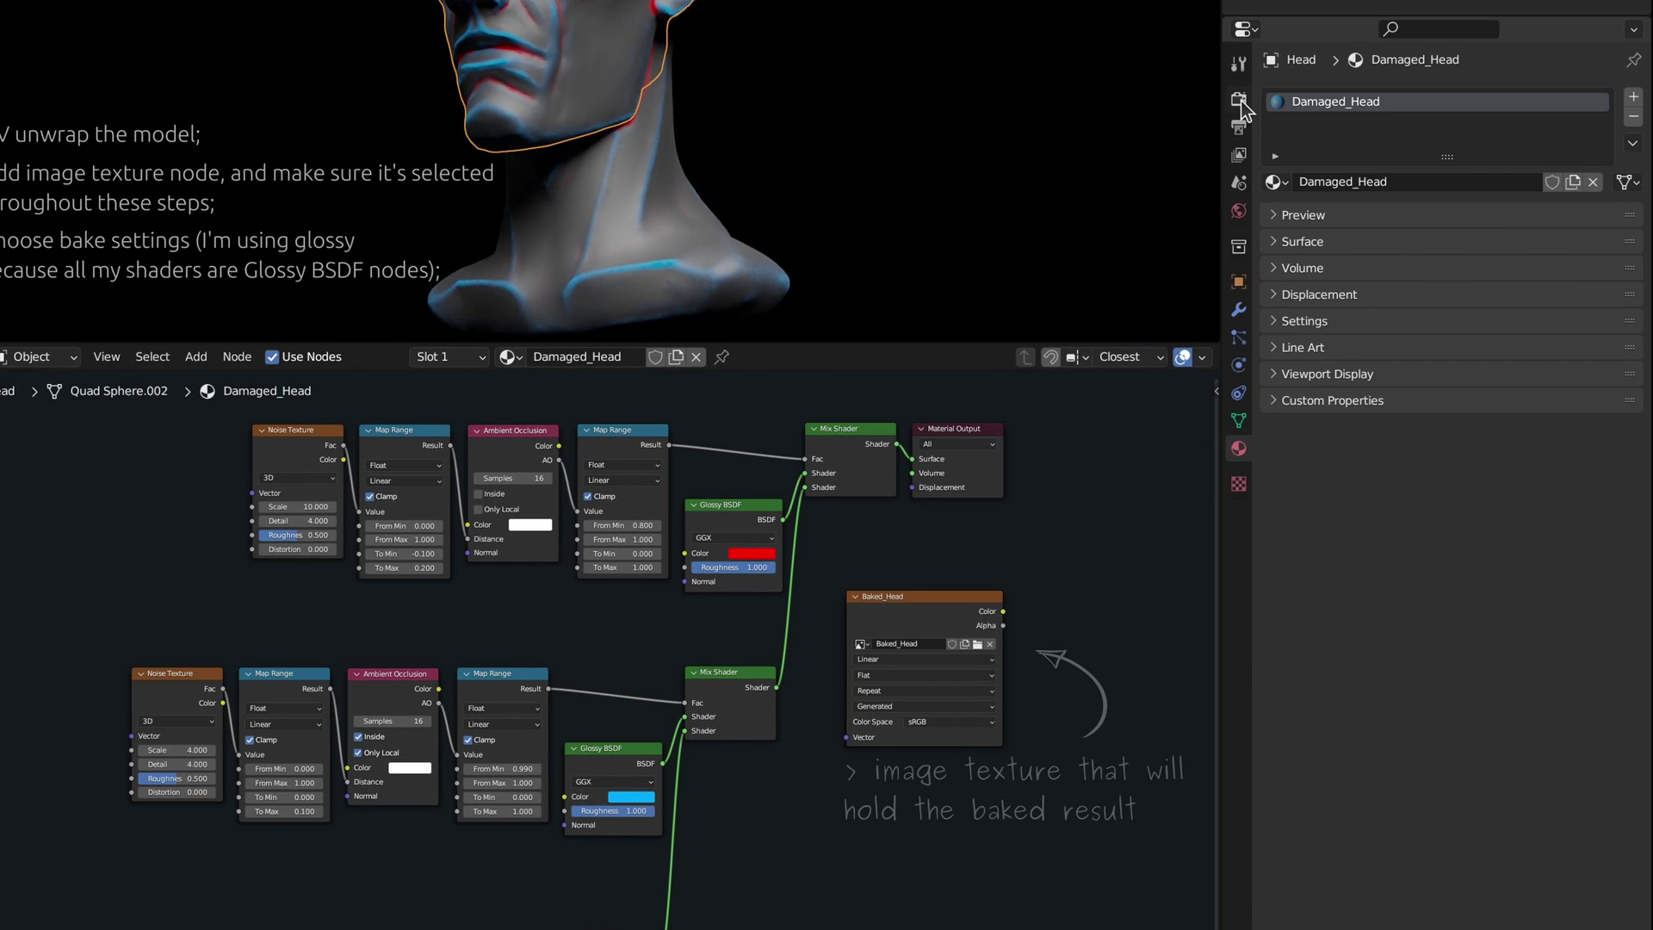
Step: In Render Properties, set the bake type to Glossy with Indirect lighting excluded
click(1240, 99)
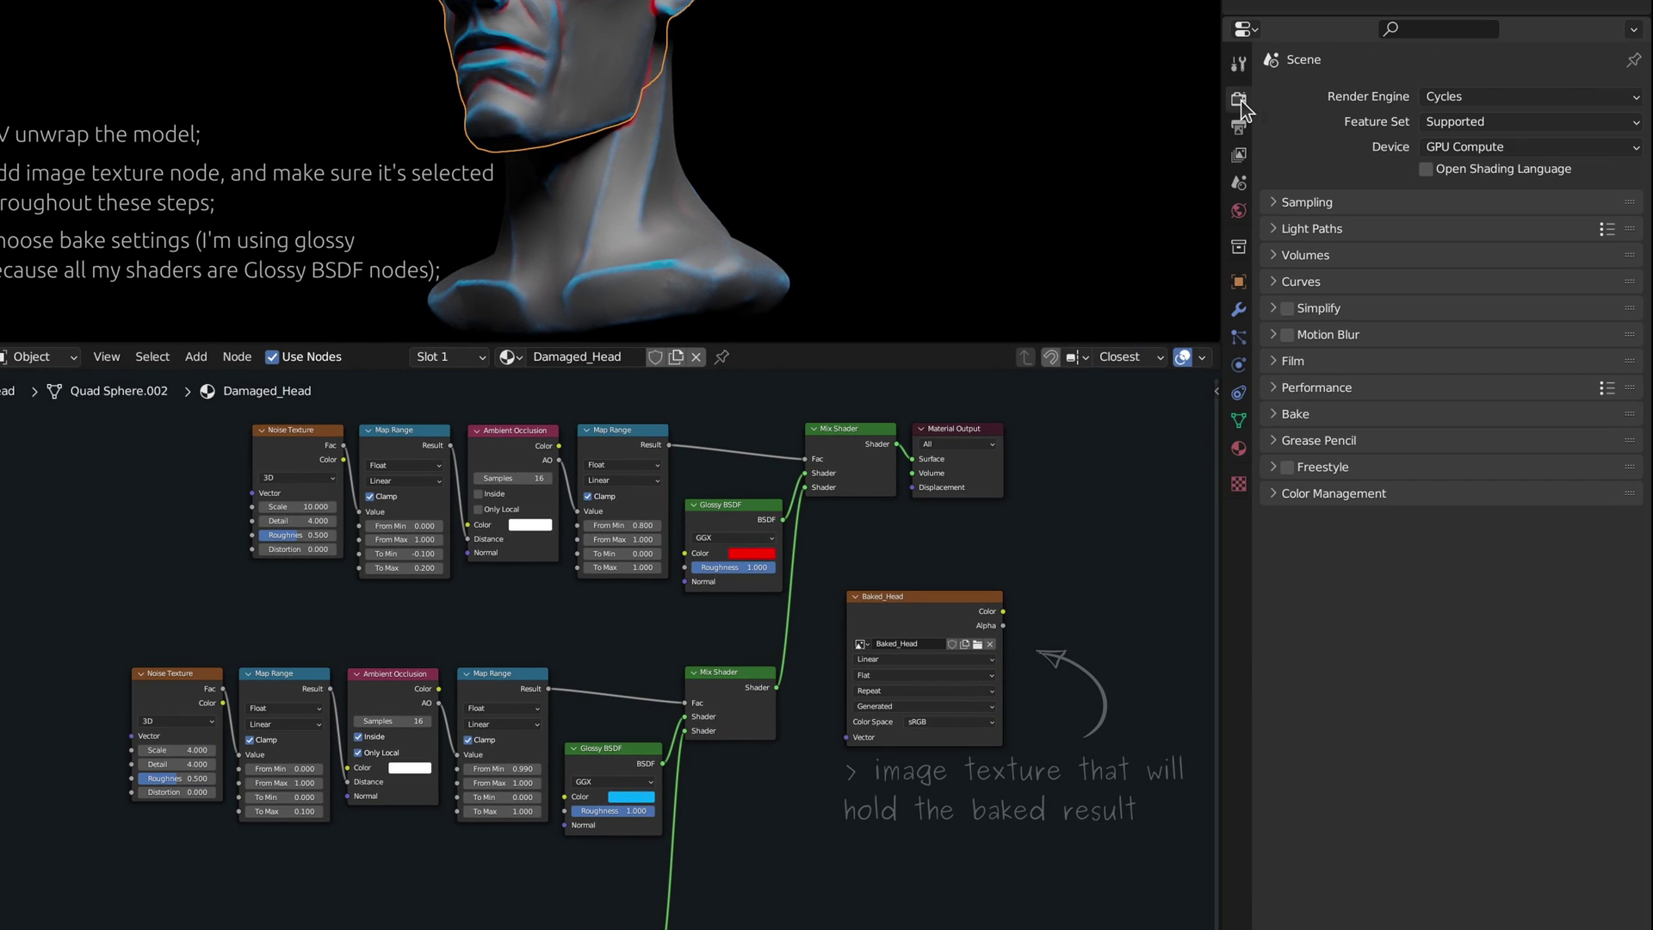
click(1276, 417)
click(1563, 500)
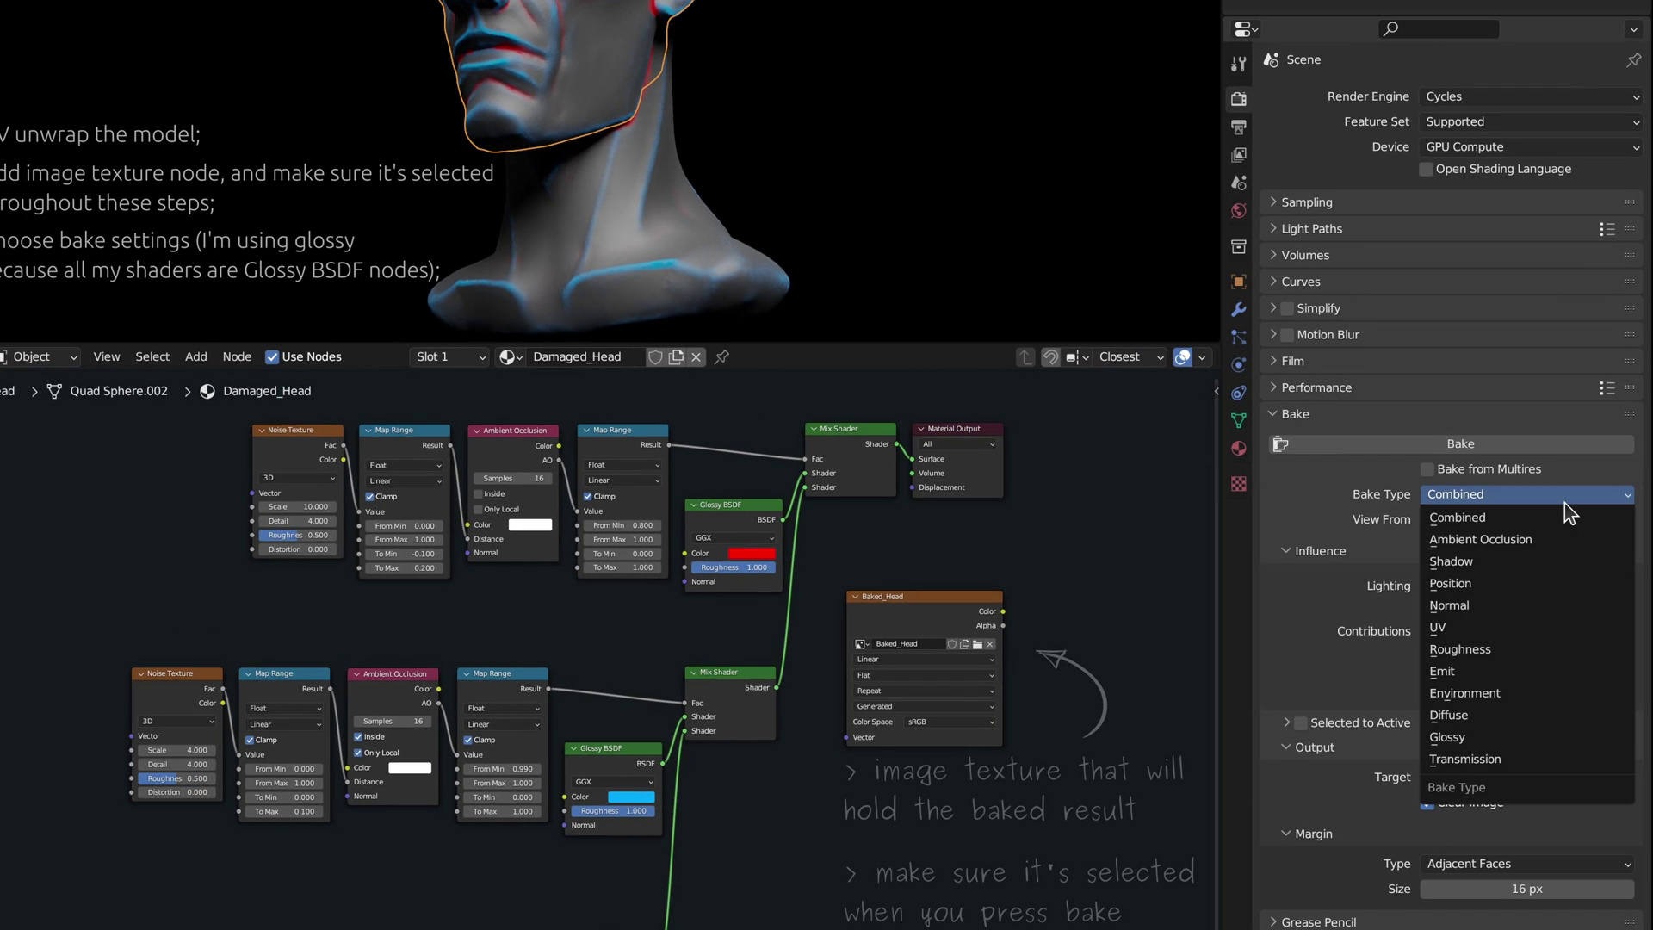
click(1531, 741)
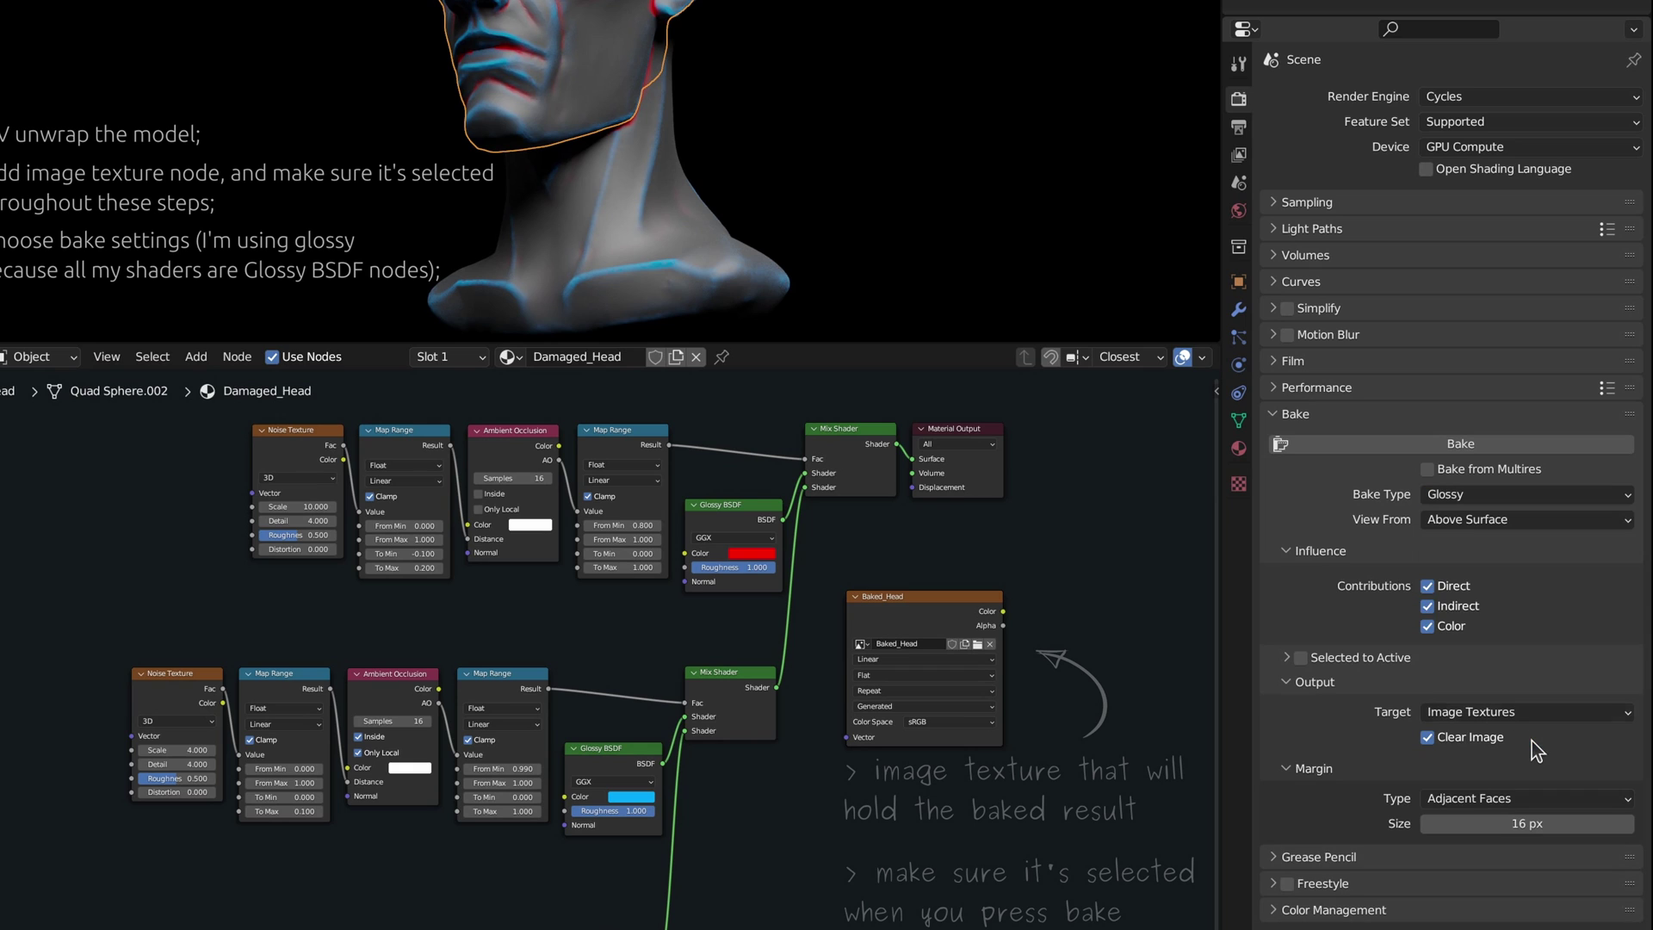
click(1429, 605)
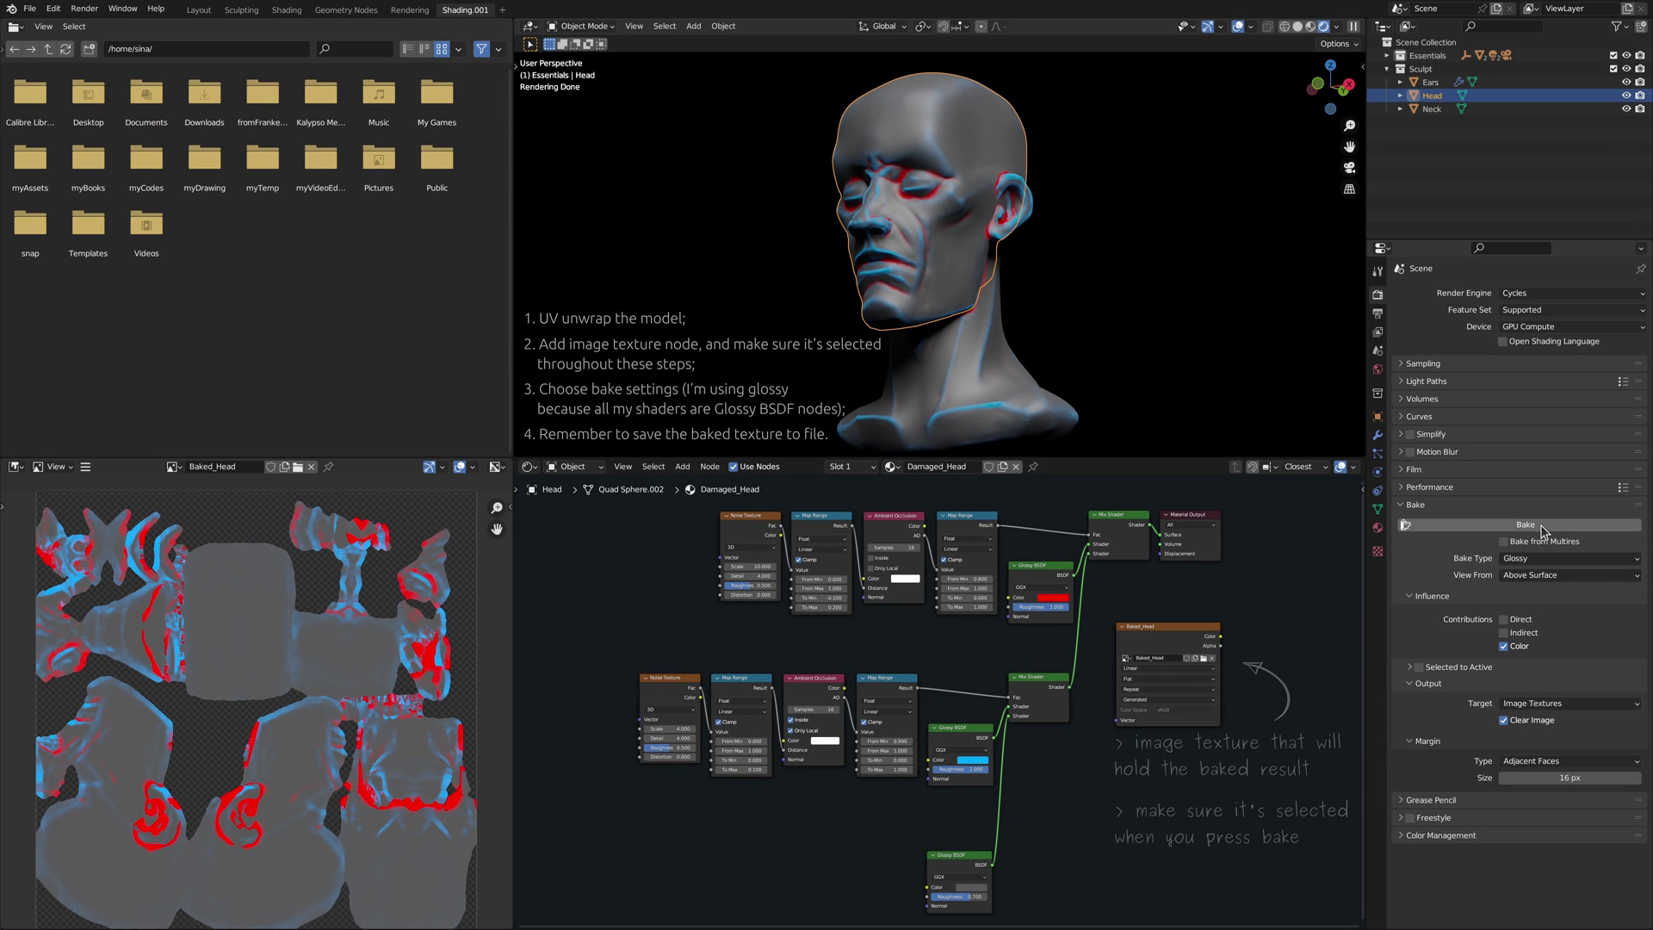
Step: Delete the procedural damage nodes, leaving the image texture, Glossy BSDF and output
scroll(428, 661, down, 1)
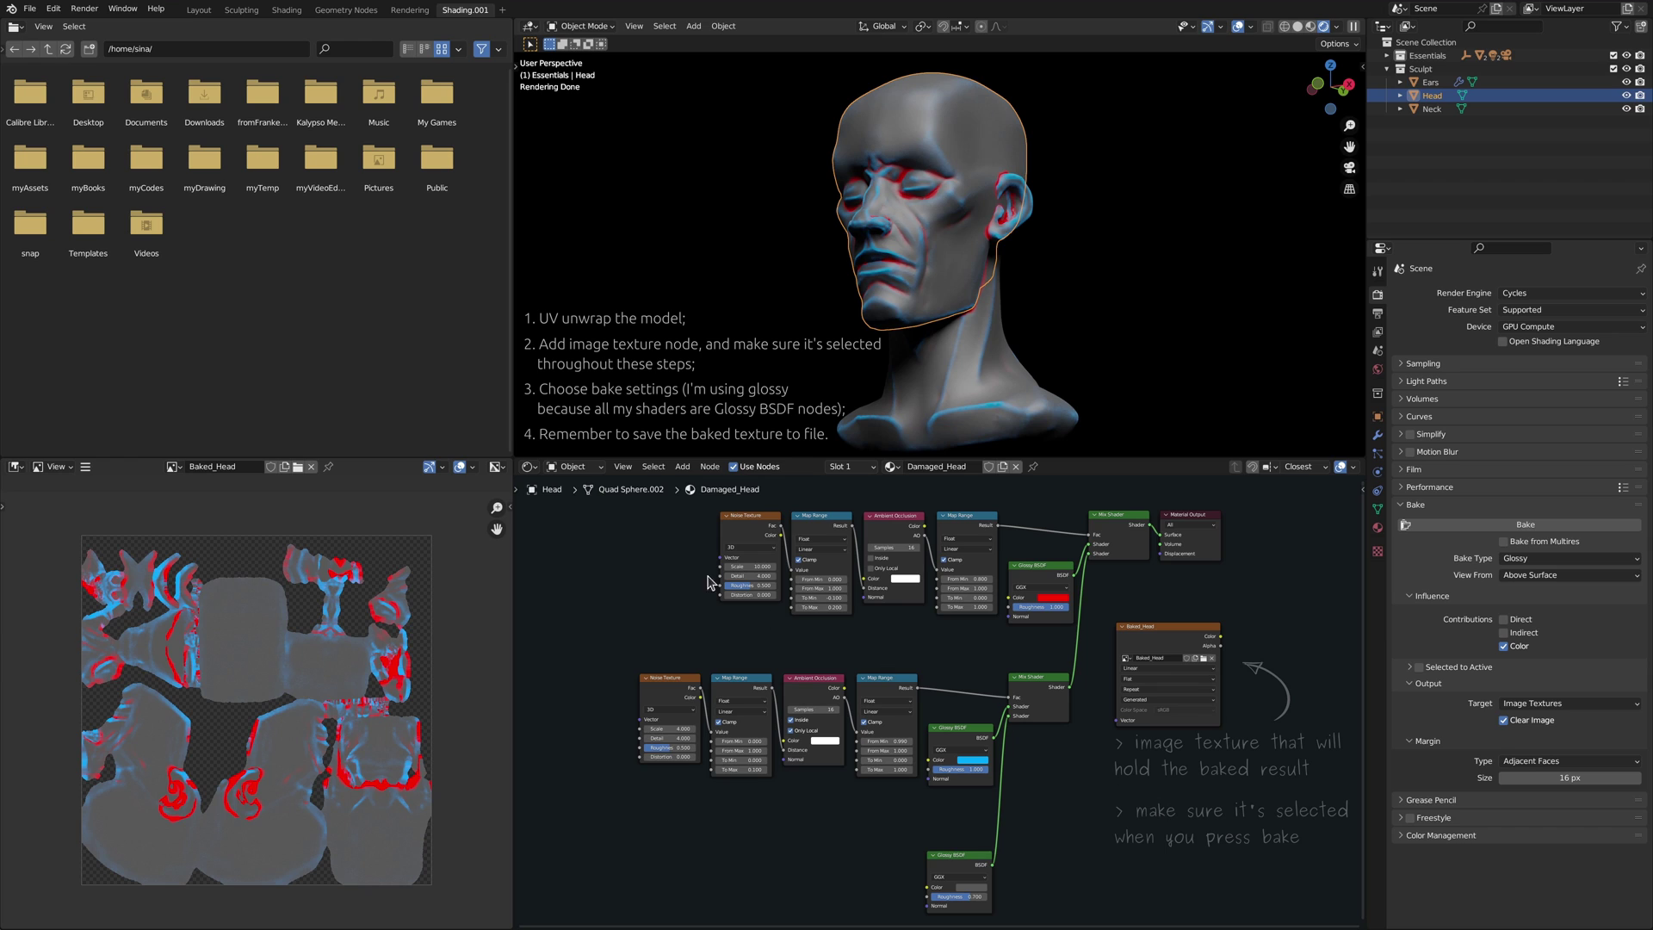
drag(592, 516, 1106, 802)
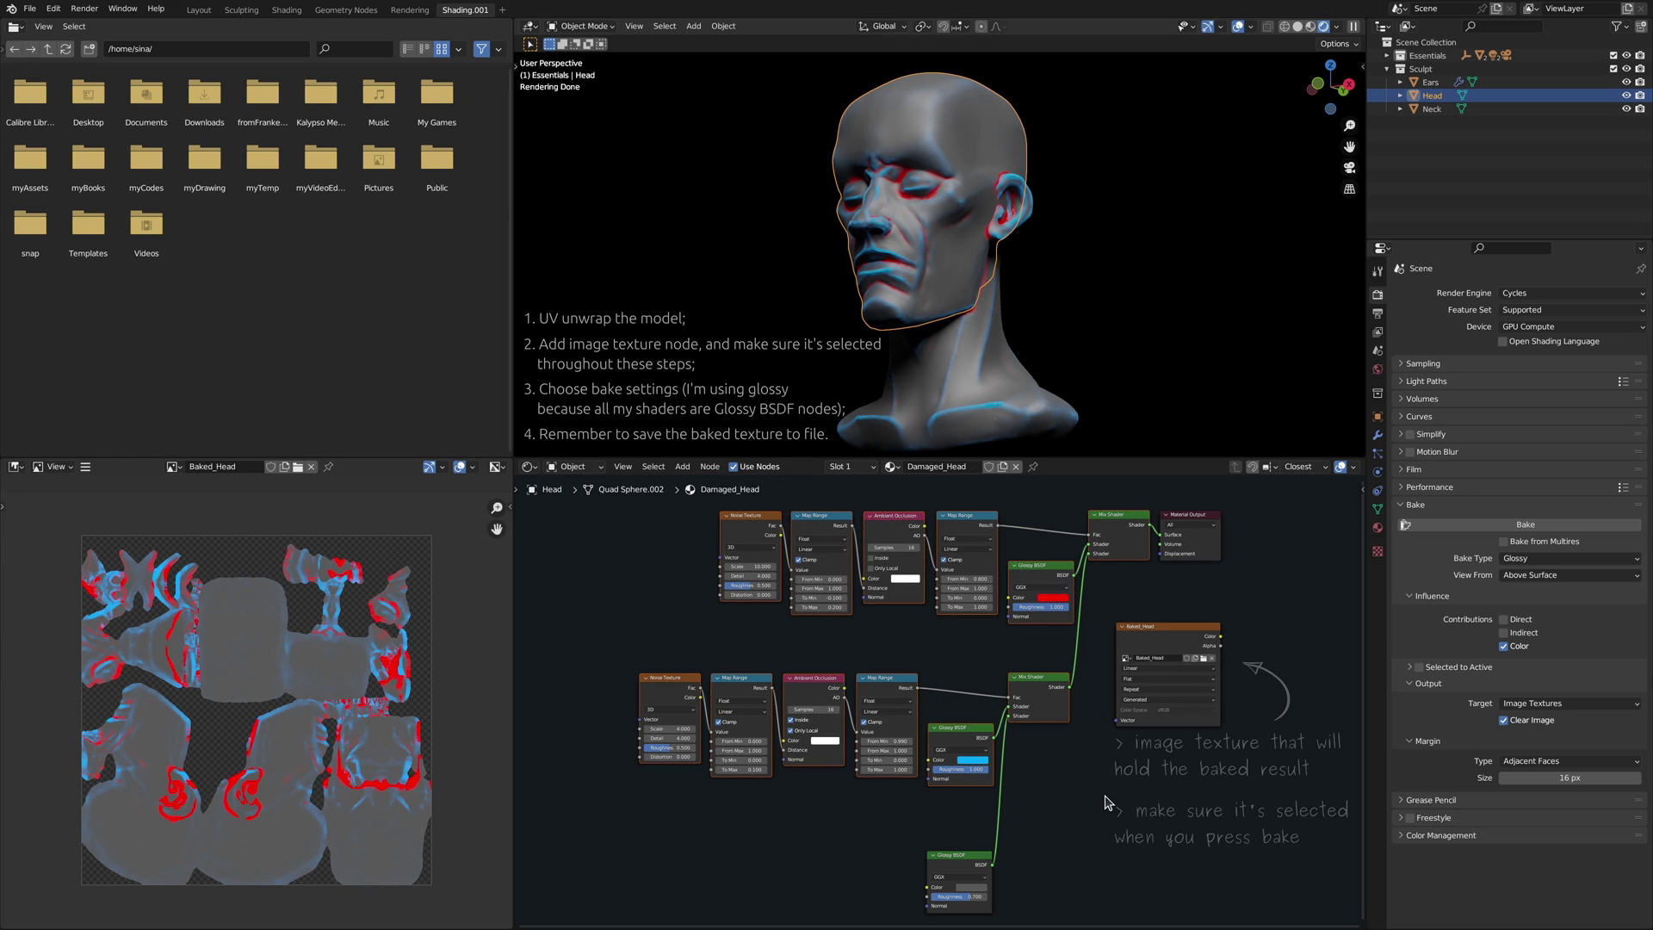
key(x)
key(g)
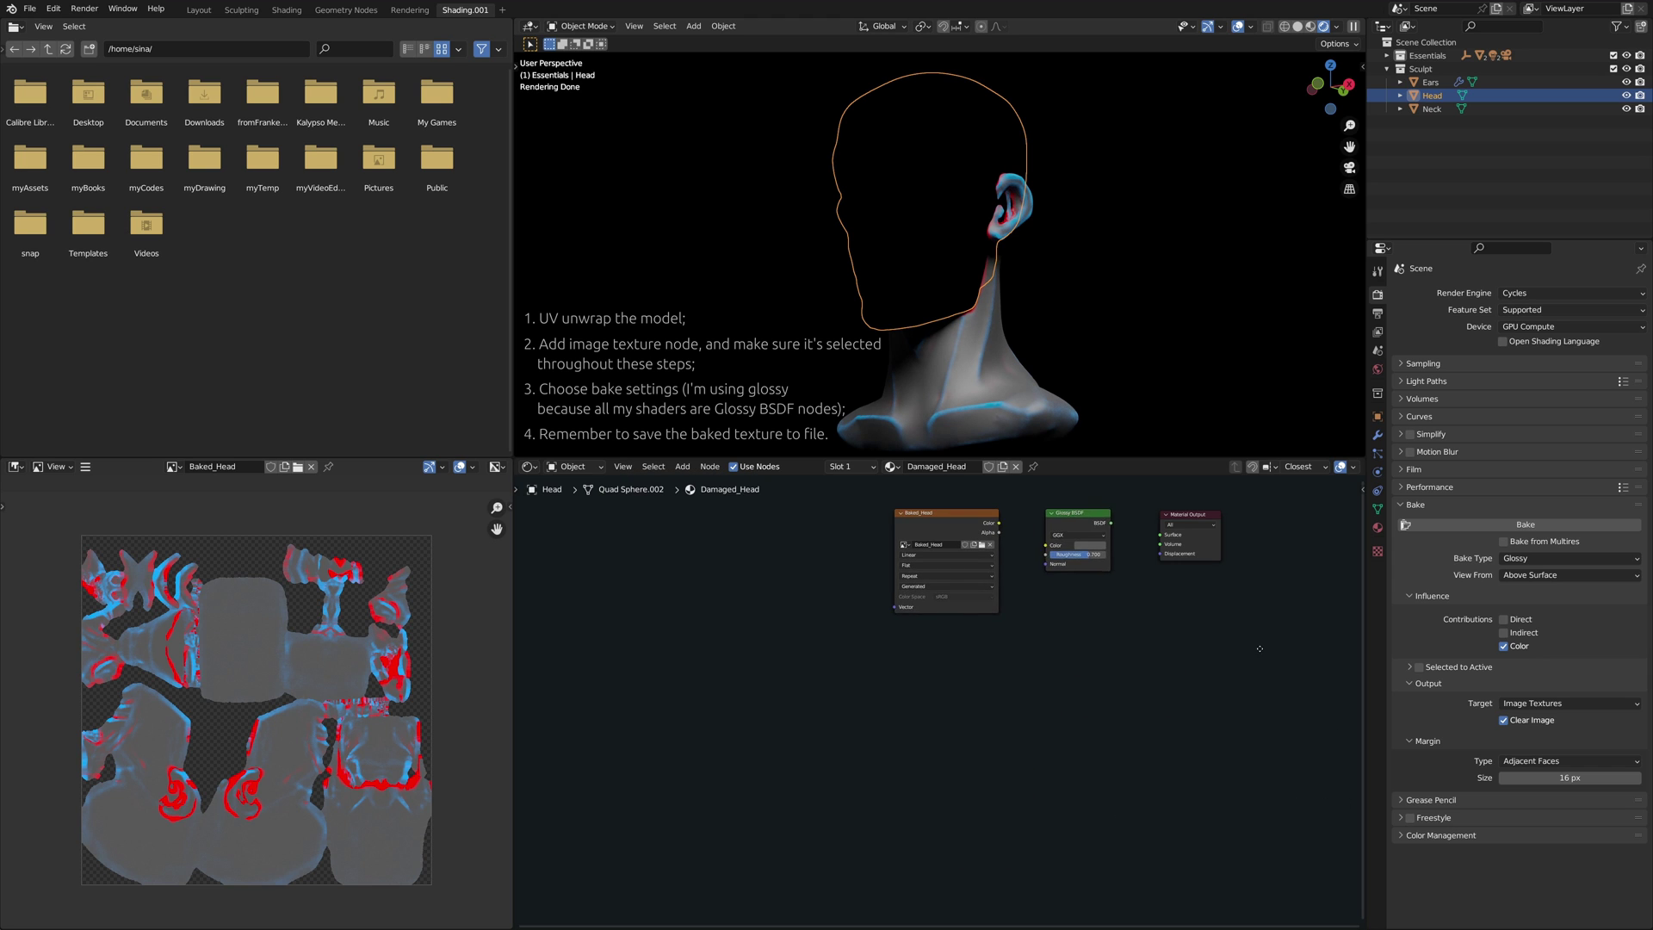
Step: Link Baked_Head Color to Glossy BSDF Color and the BSDF to the material Surface
scroll(1212, 866, up, 3)
drag(769, 576, 864, 620)
drag(996, 576, 1093, 600)
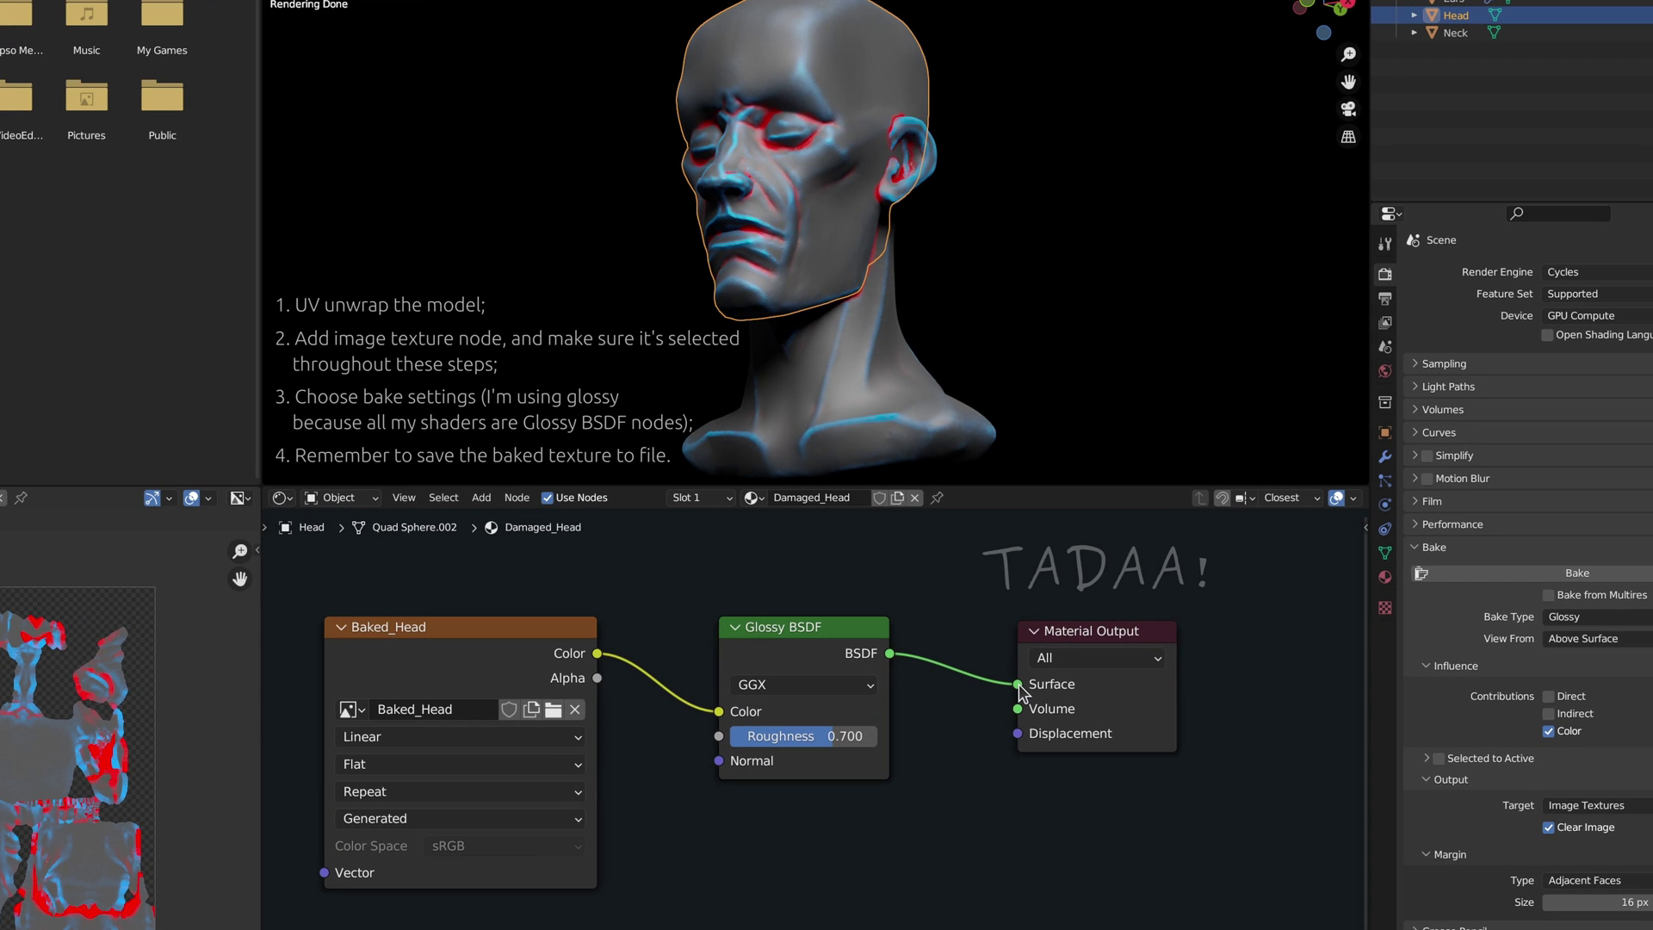